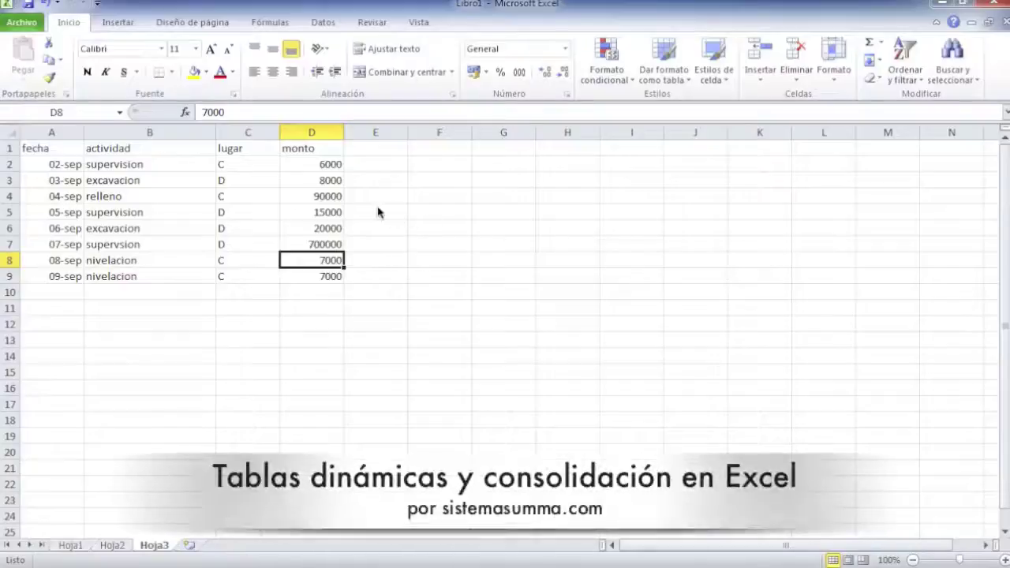
Insert a pivot table from Hoja3's A1:D9 data onto the existing sheet at cell G2.
left_click(423, 214)
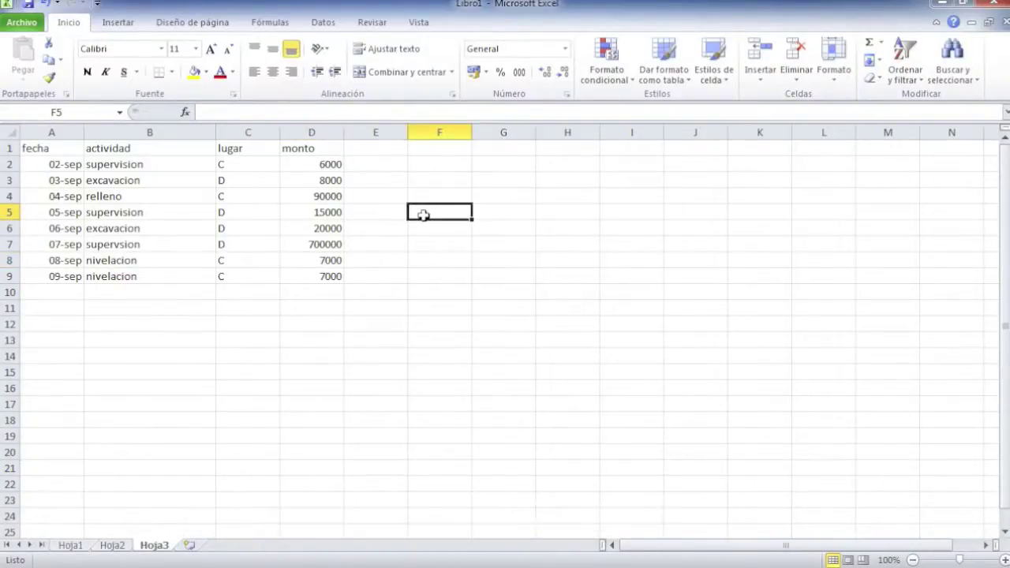
left_click(511, 169)
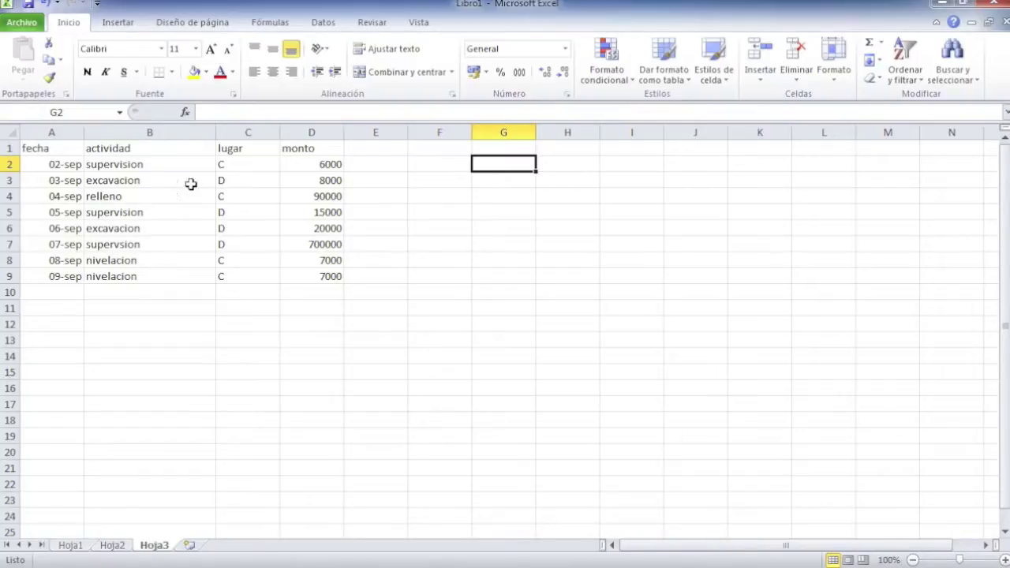
left_click(158, 181)
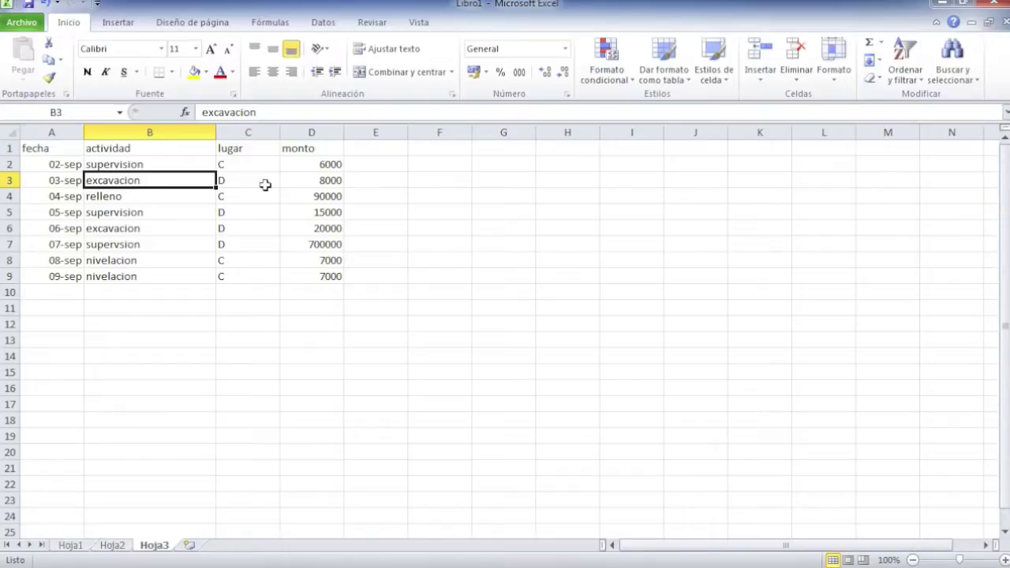
left_click(119, 24)
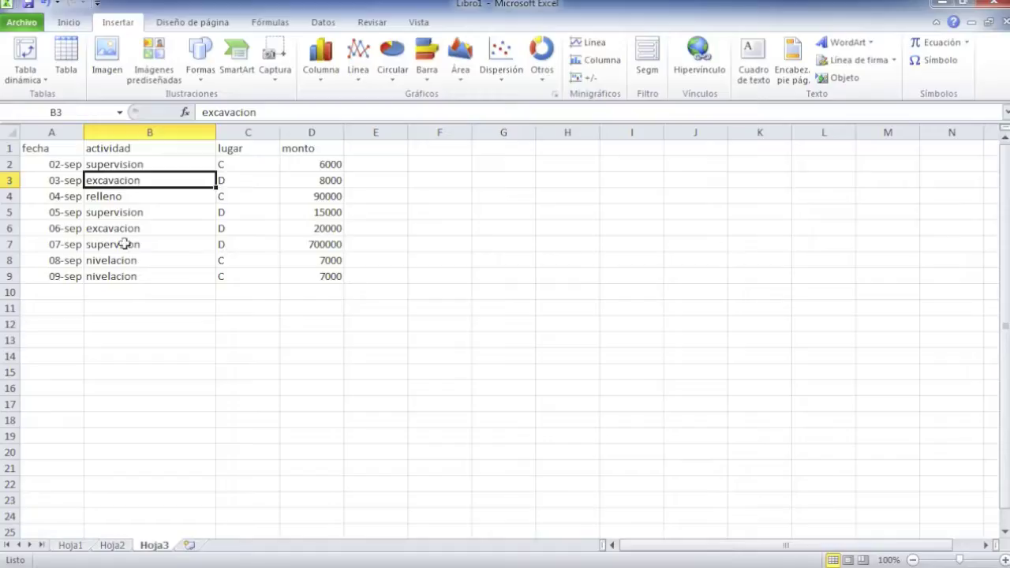
left_click(26, 52)
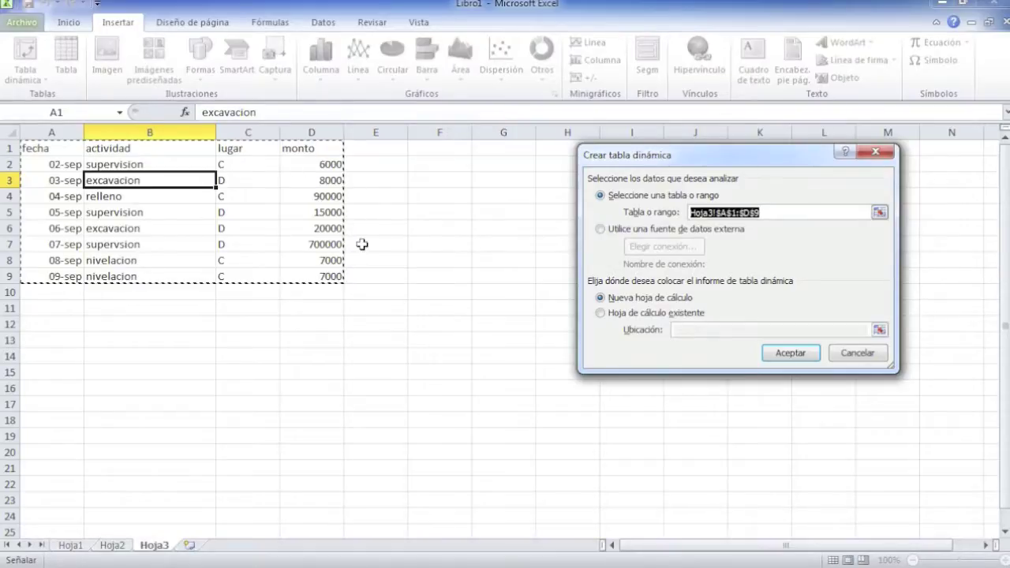
left_click(601, 313)
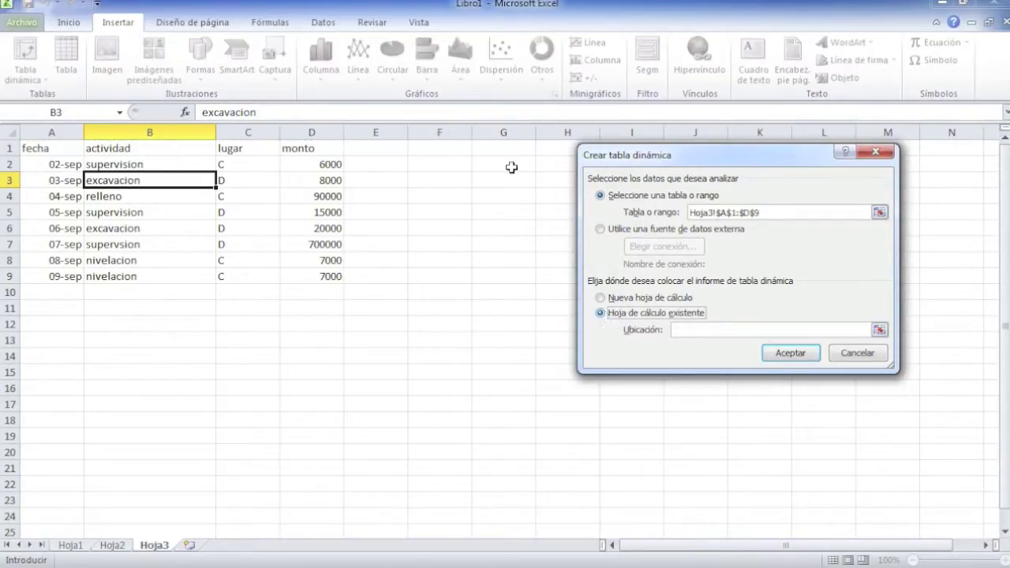
left_click(720, 329)
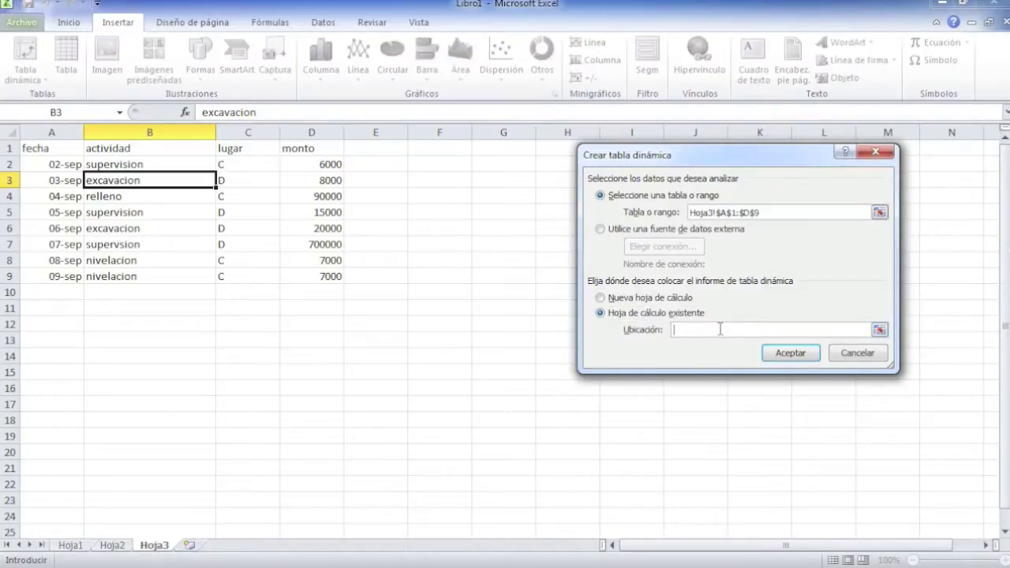
left_click(503, 161)
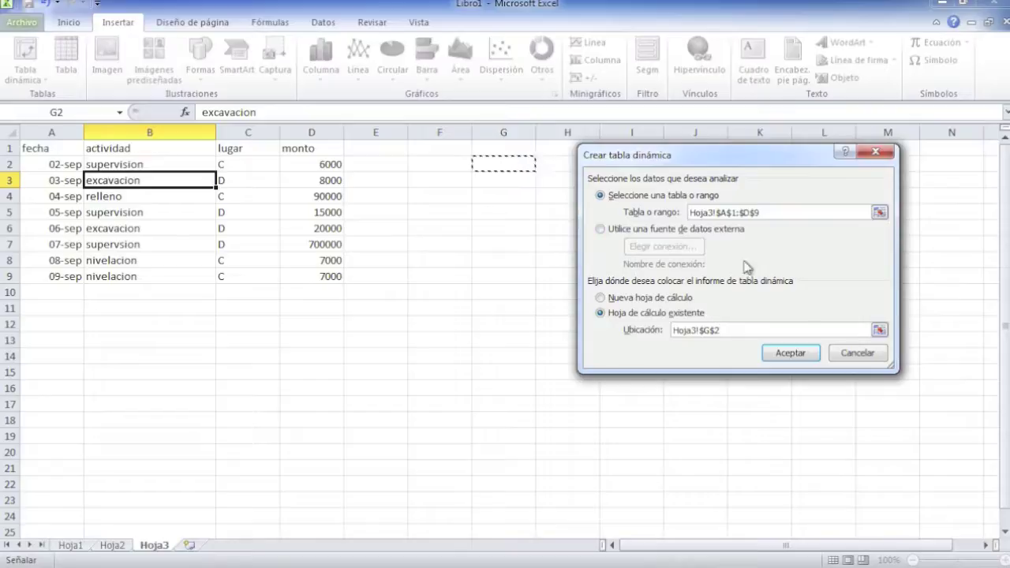
left_click(785, 353)
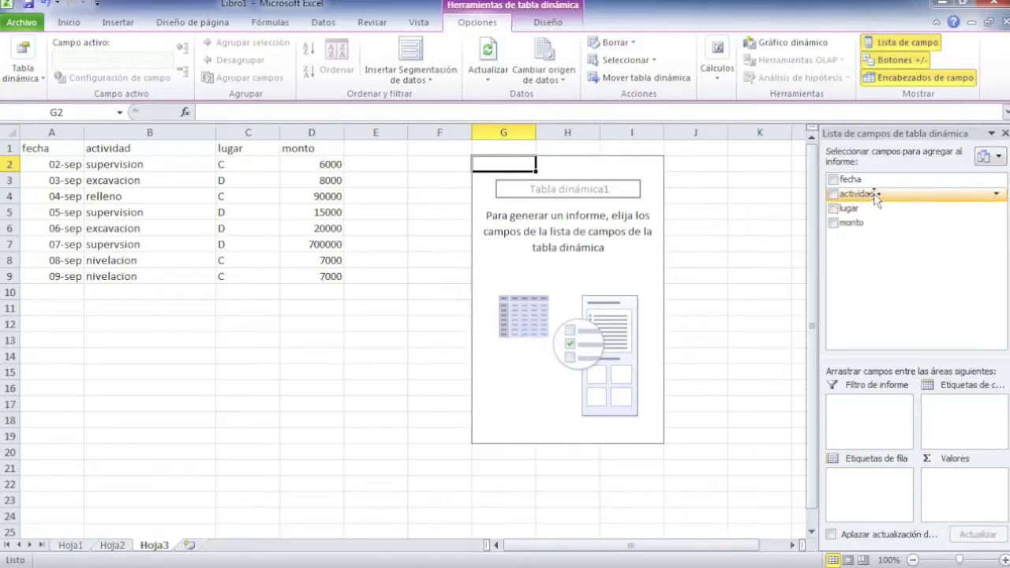
Use actividad as row labels and Suma de monto as values, giving a 853000 grand total.
mouse_move(874, 197)
left_mouse_down()
mouse_move(886, 264)
mouse_move(863, 464)
left_mouse_up()
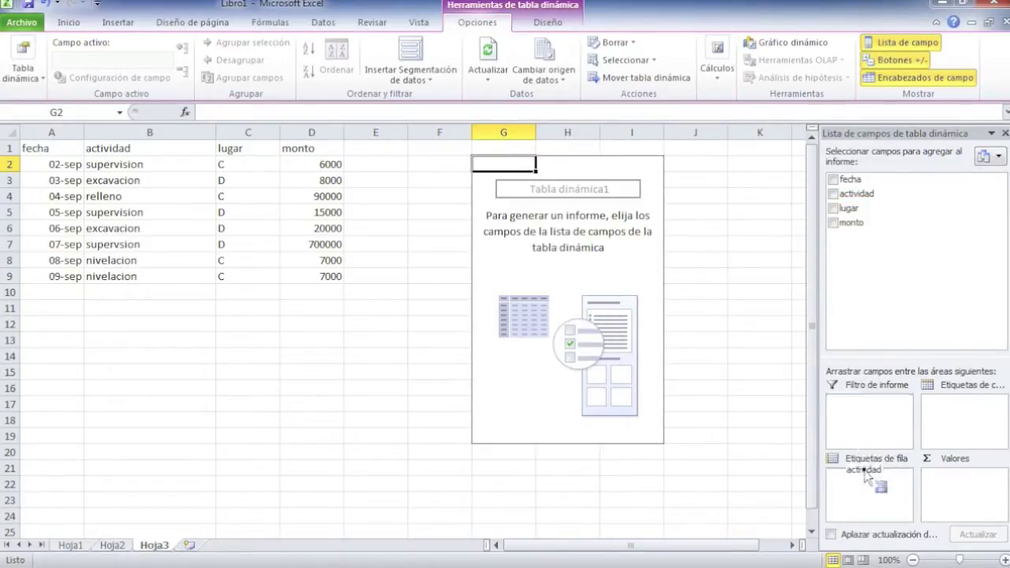
left_click_drag(864, 467, 865, 491)
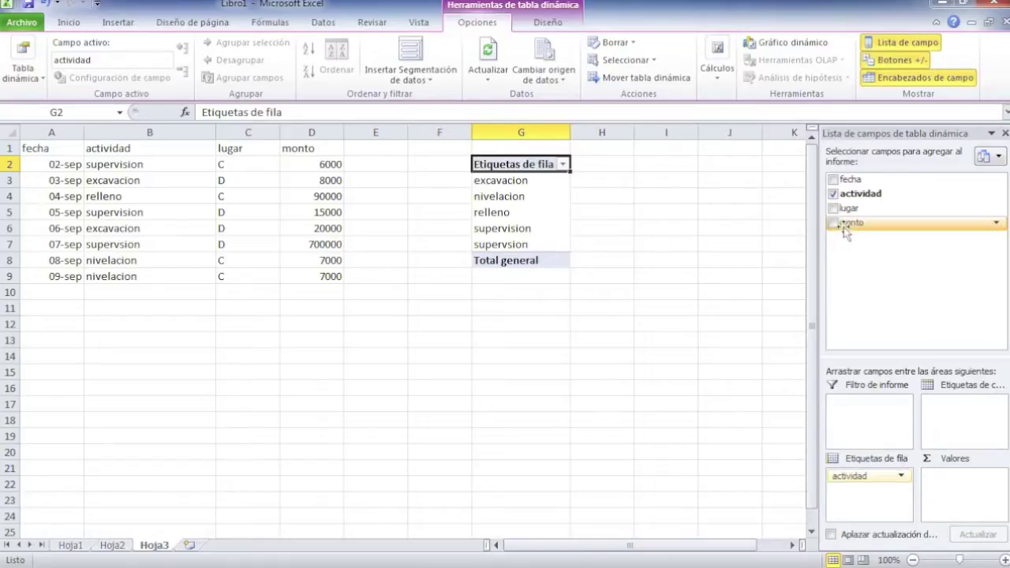
left_click_drag(844, 229, 926, 357)
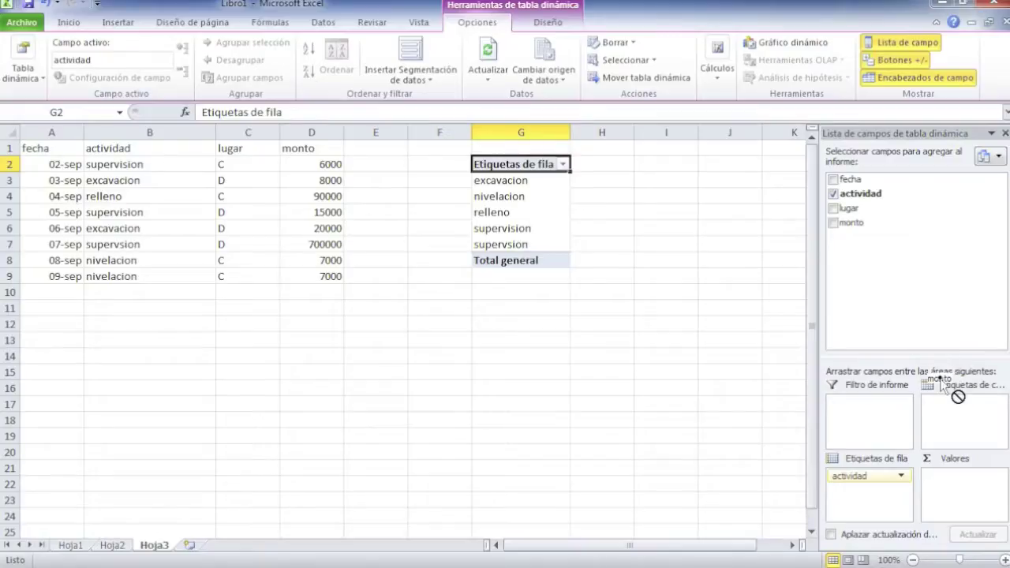
mouse_move(926, 356)
left_mouse_down()
mouse_move(993, 508)
mouse_move(966, 491)
left_mouse_up()
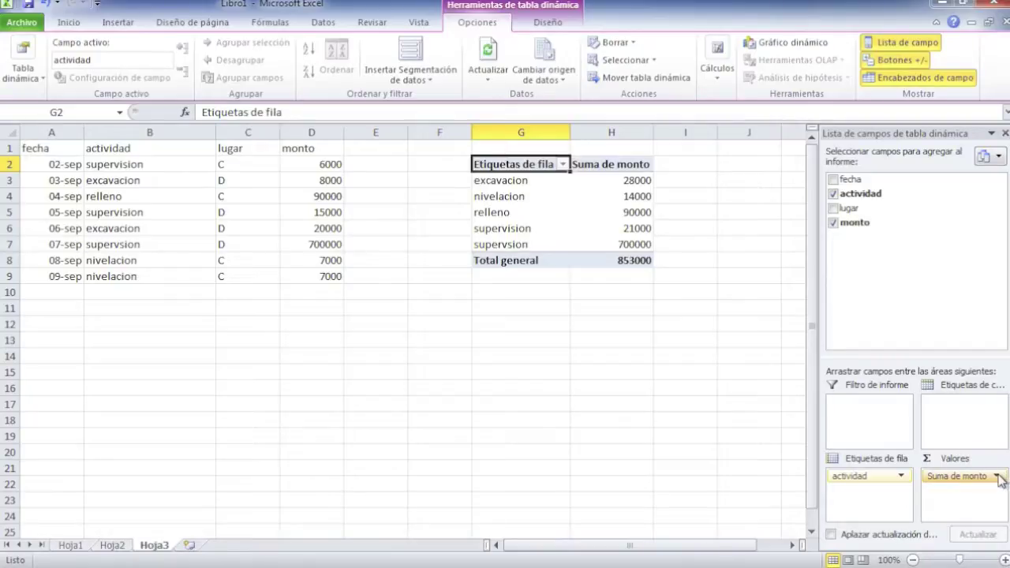
left_click(996, 476)
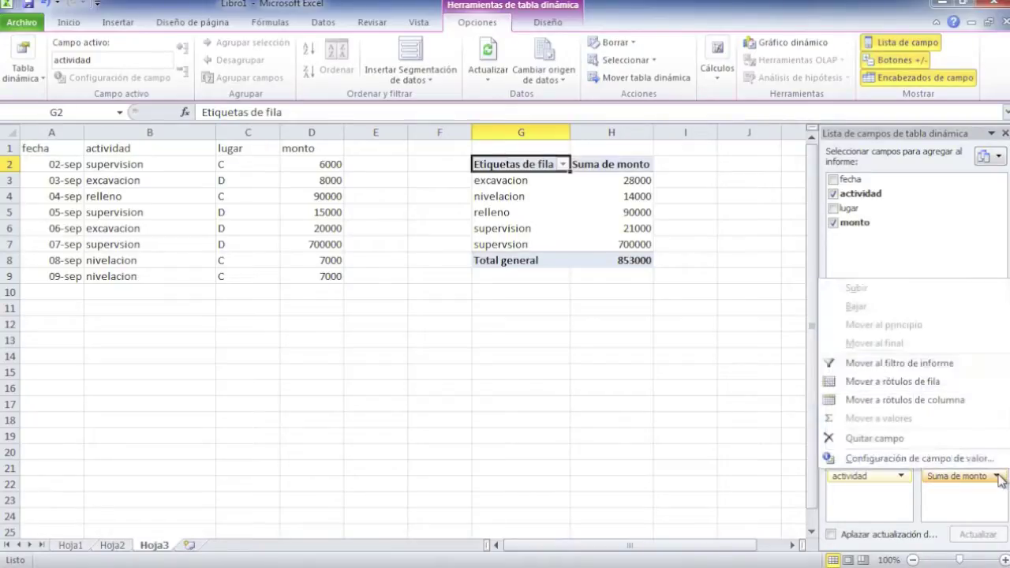
left_click(878, 459)
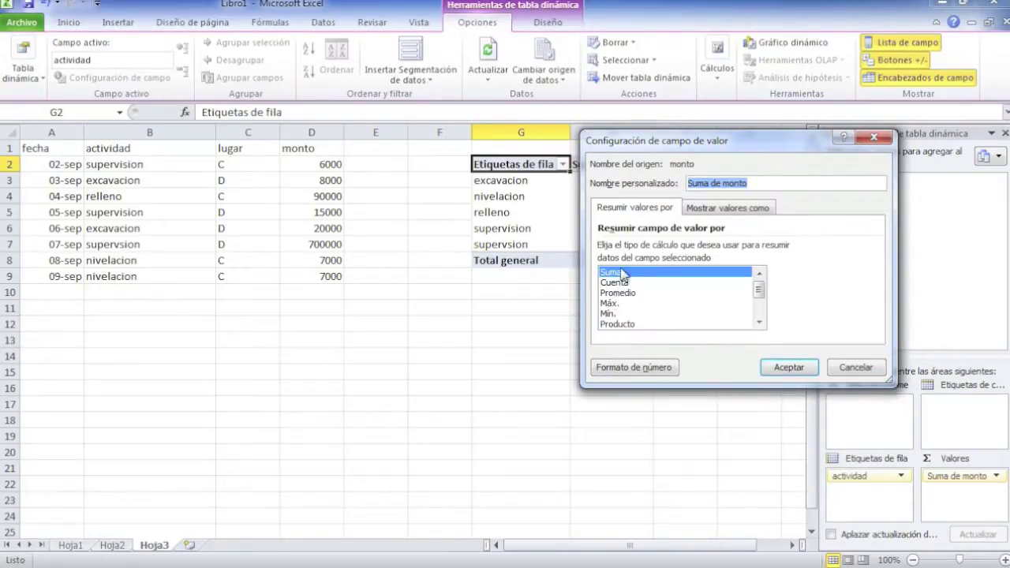
left_click(733, 208)
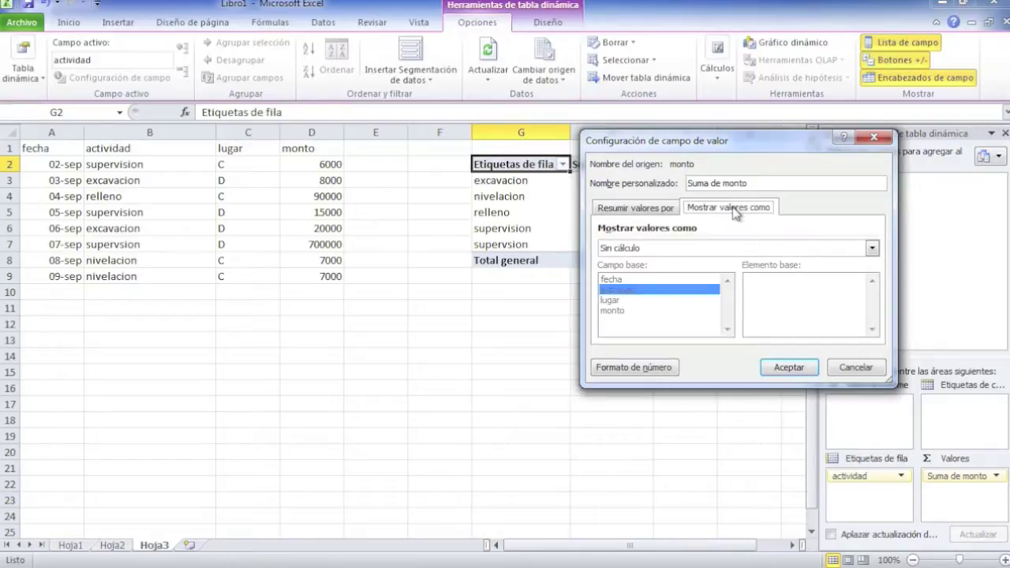
left_click(642, 250)
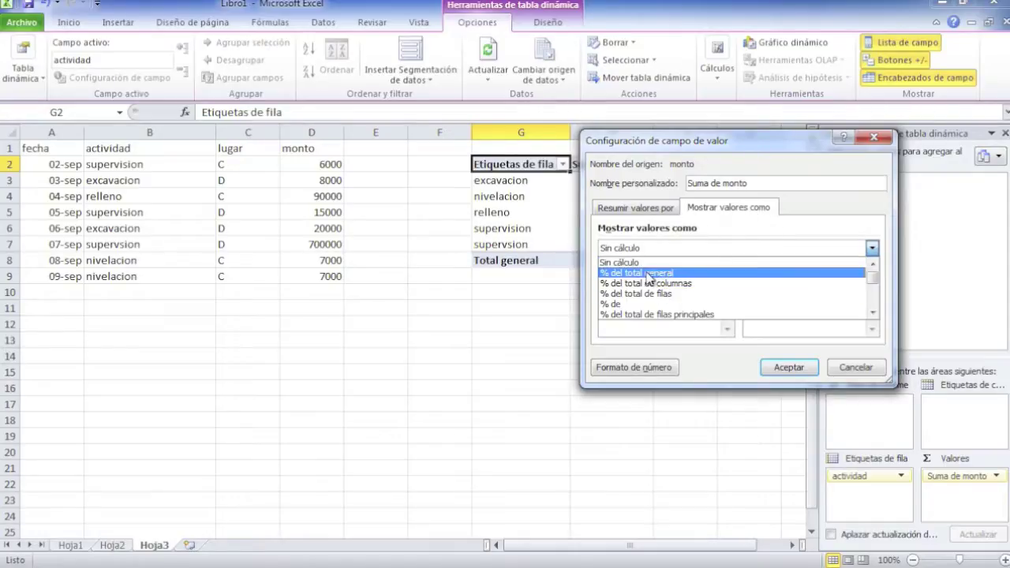
left_click(874, 307)
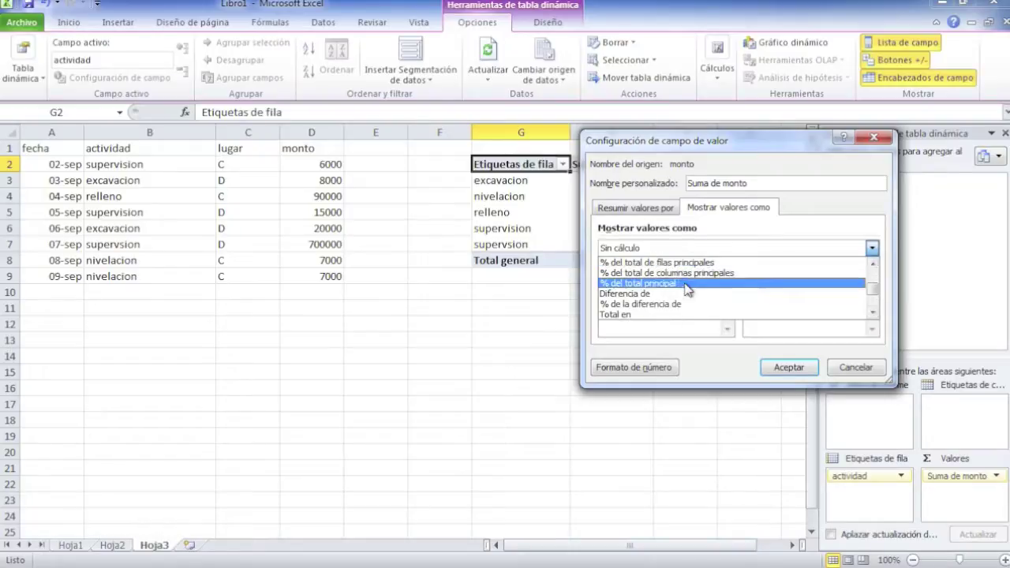
left_click(787, 363)
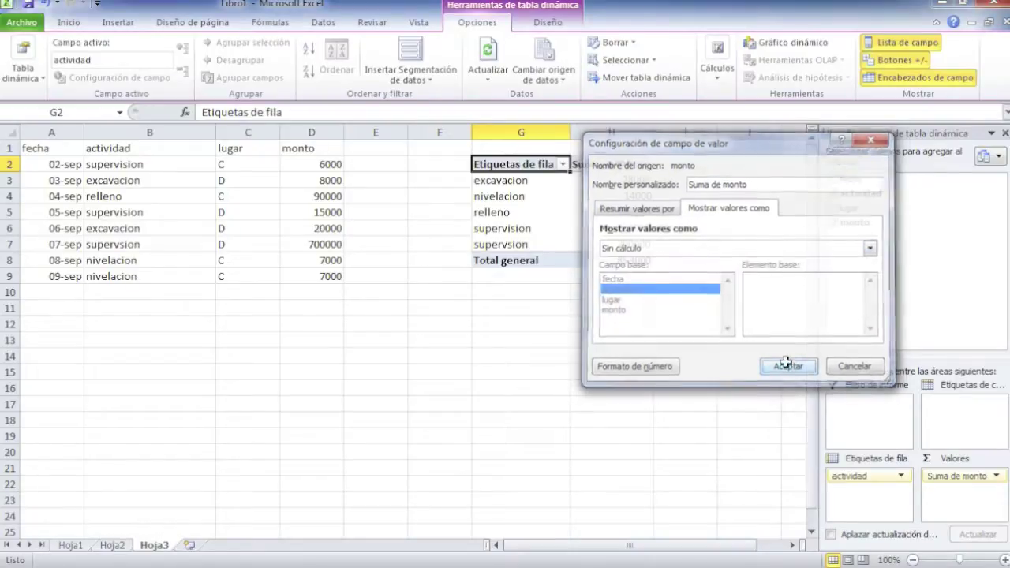
left_click(786, 363)
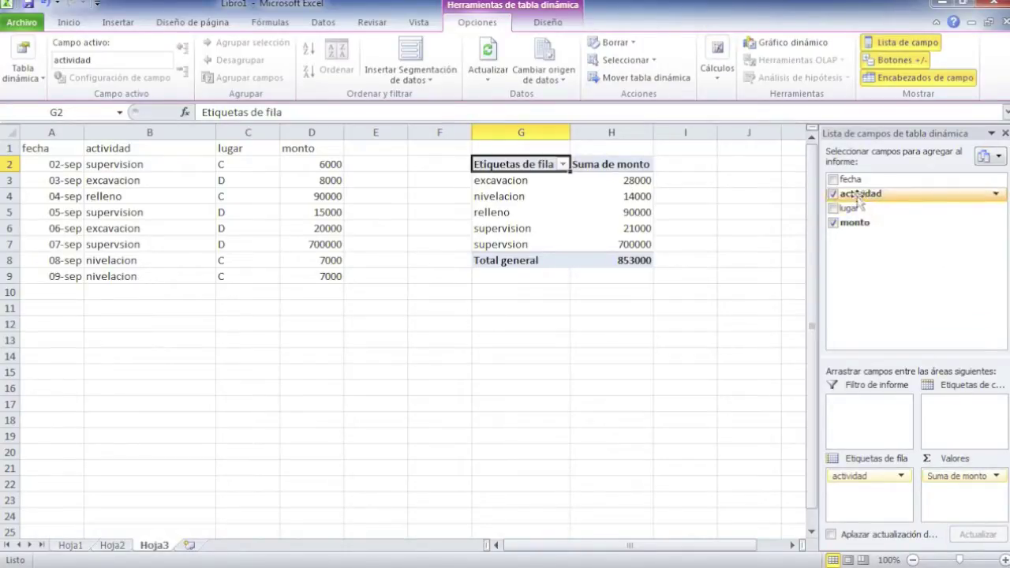
Try lugar as column labels, remove it again, and click F15 outside the pivot table.
mouse_move(852, 207)
left_mouse_down()
mouse_move(929, 353)
mouse_move(945, 410)
left_mouse_up()
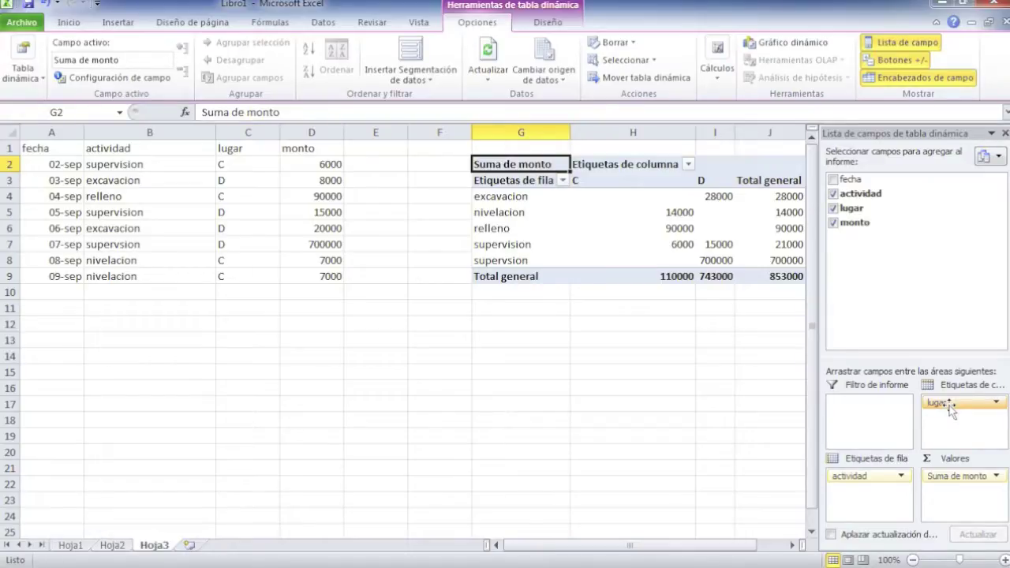
left_click_drag(950, 406, 920, 270)
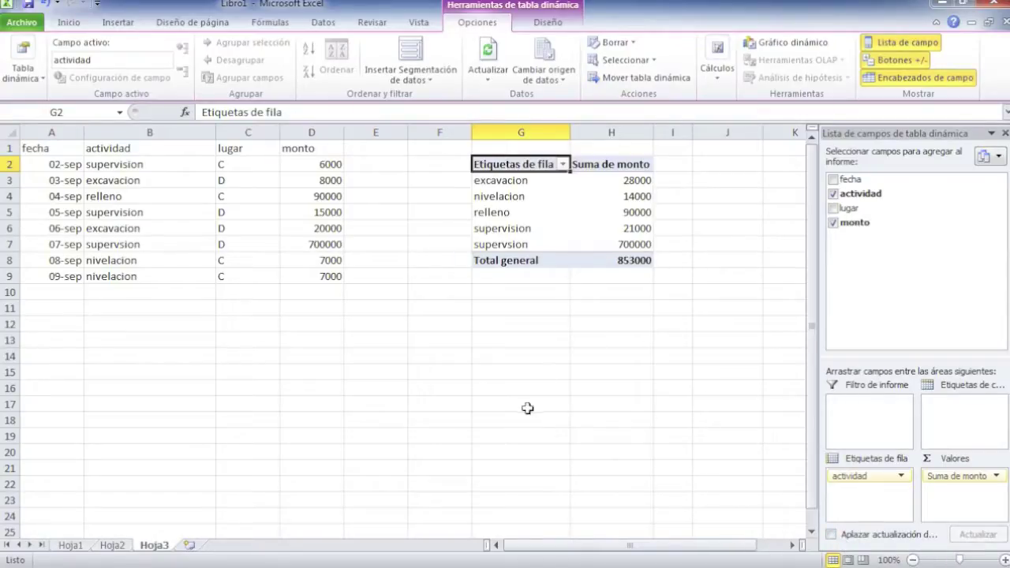
left_click(424, 370)
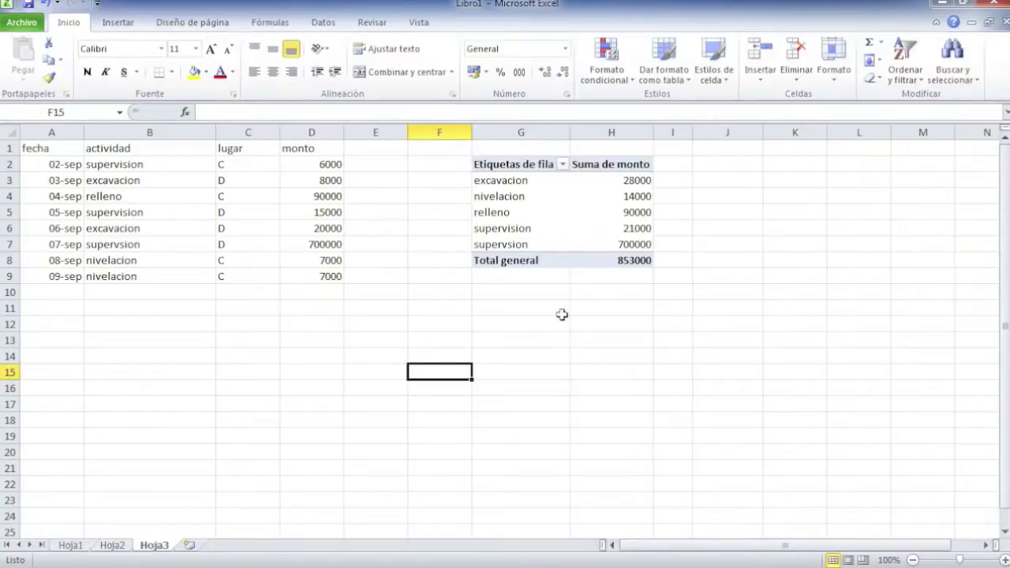
On Hoja2, insert a pivot table from A1:D9 placed at Hoja2!$G$2.
left_click(125, 547)
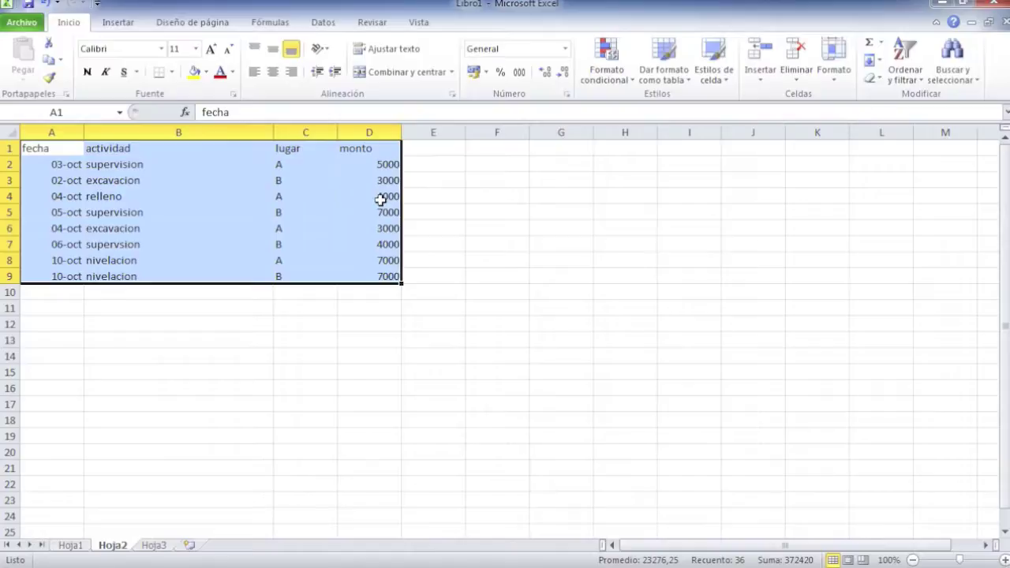
left_click(379, 199)
left_click(174, 198)
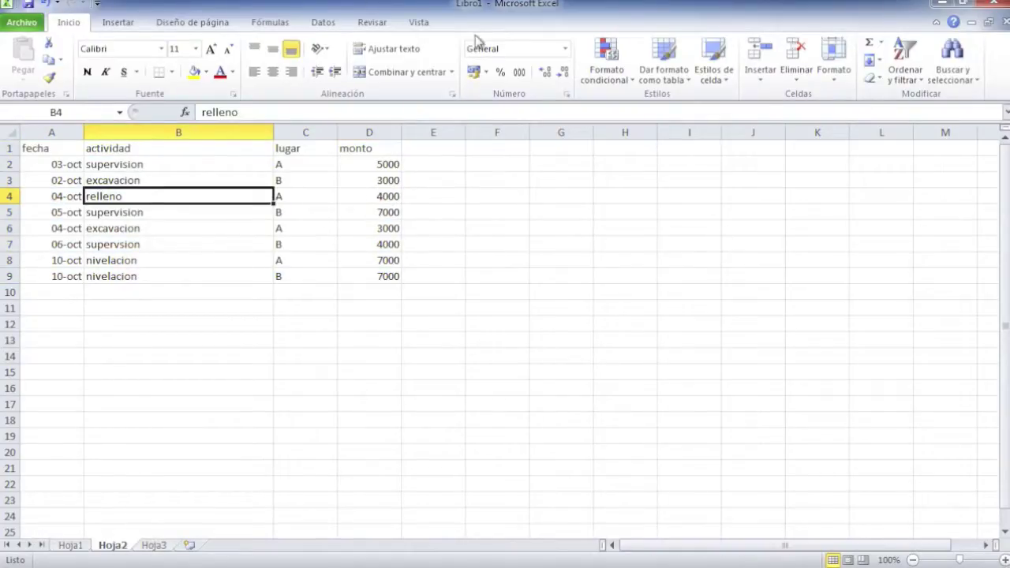
left_click(125, 22)
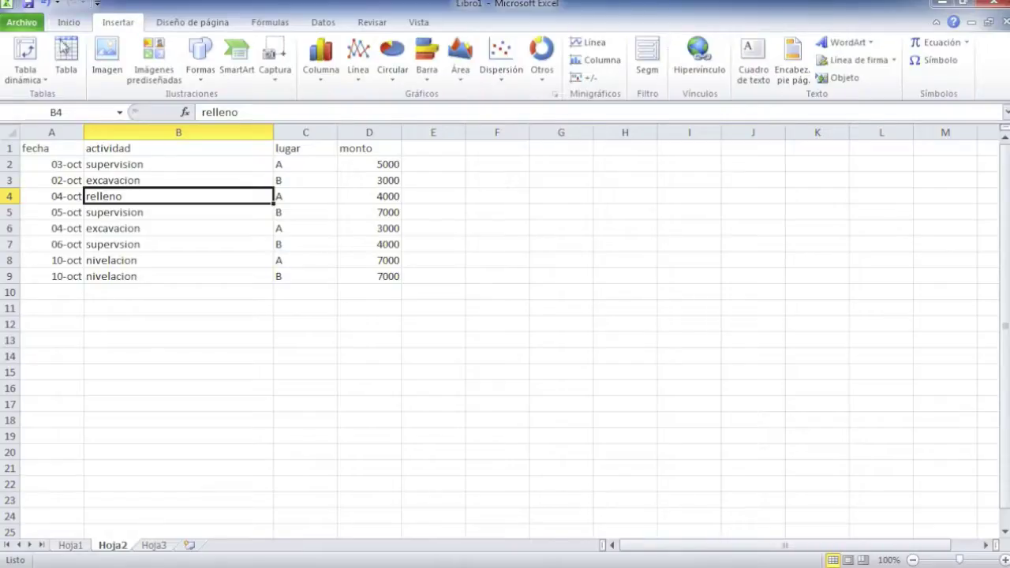
left_click(25, 52)
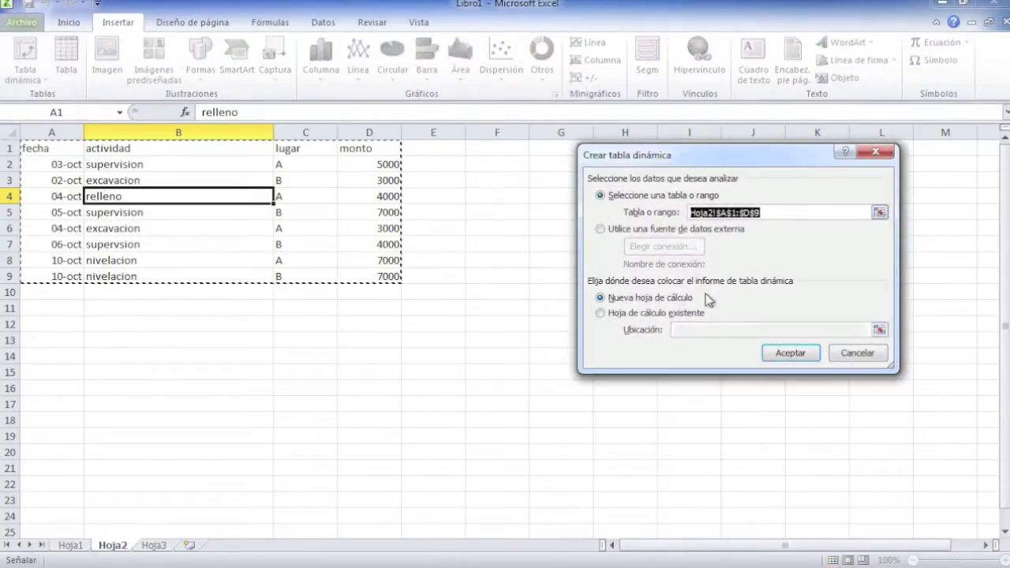
left_click(659, 313)
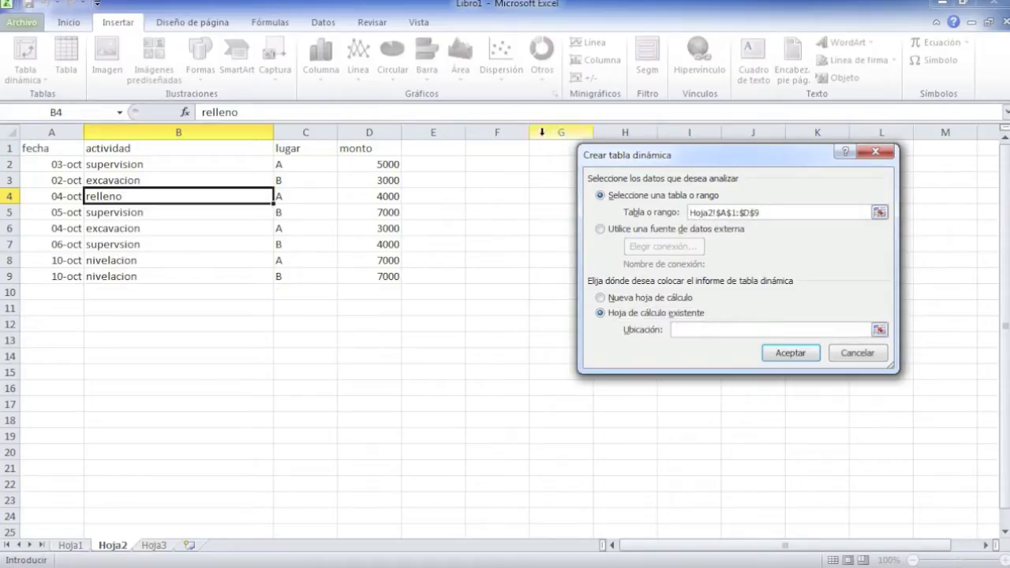
left_click(550, 164)
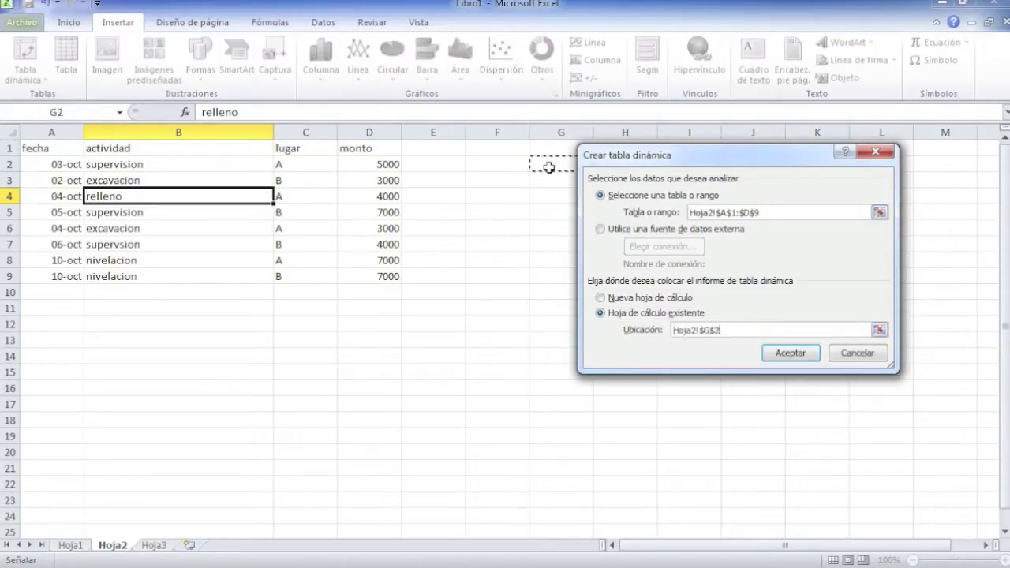
left_click(790, 352)
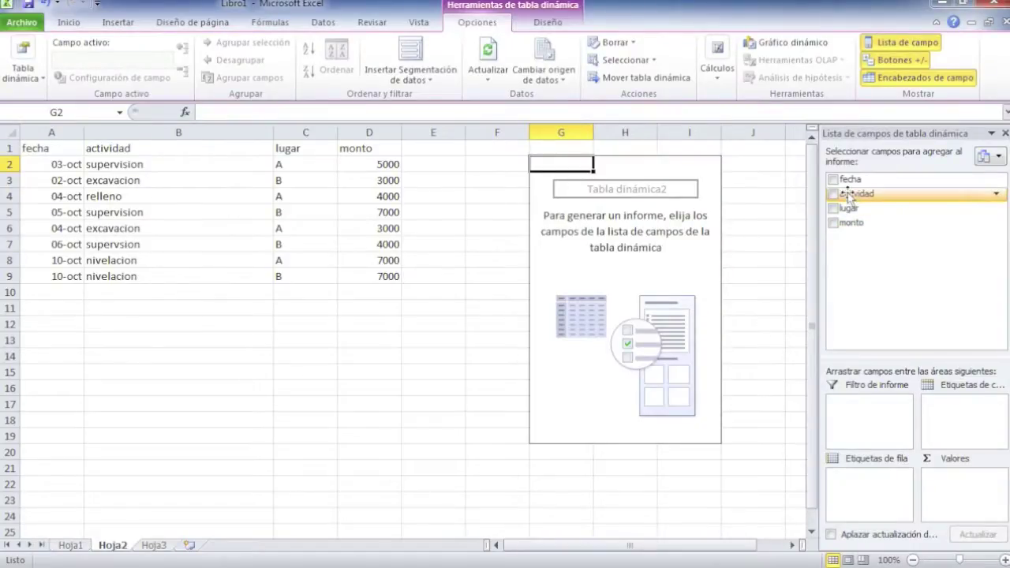
Set actividad as rows and monto as summed values (40000 total), then start editing misspelled B7.
left_click_drag(848, 195, 854, 250)
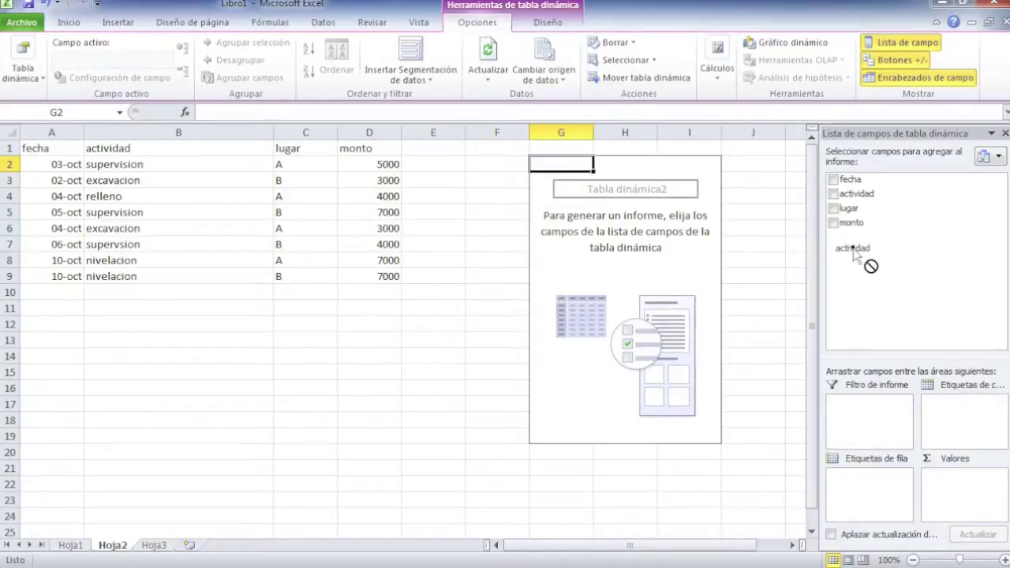
left_click_drag(854, 251, 851, 432)
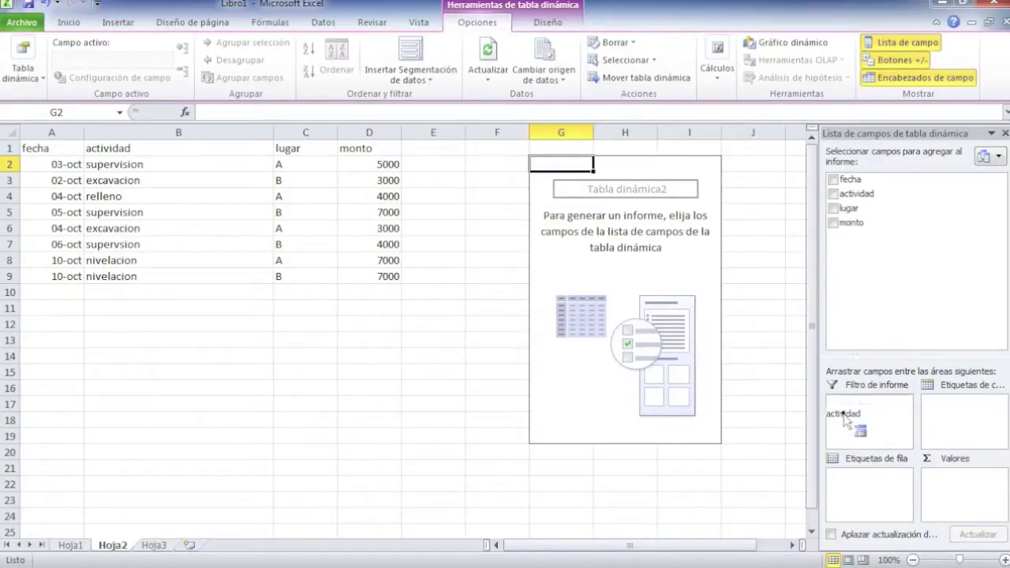
left_click_drag(850, 432, 871, 478)
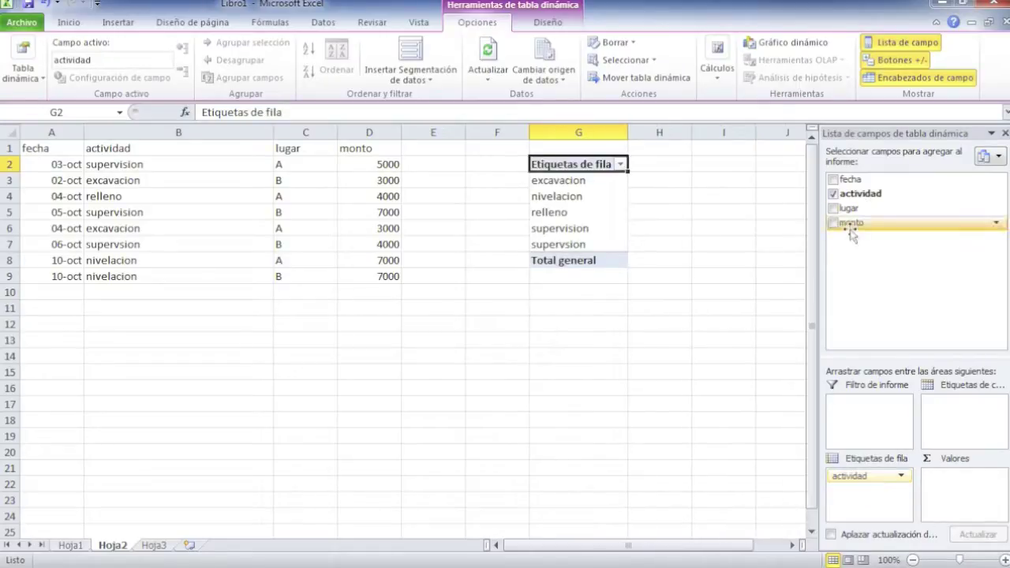
left_click_drag(850, 231, 964, 481)
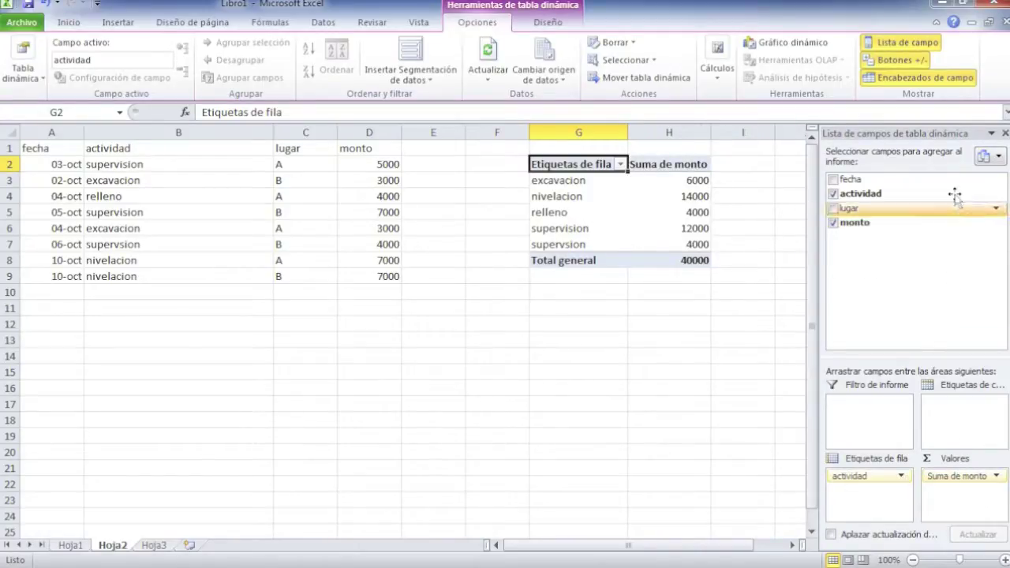
left_click_drag(867, 208, 625, 199)
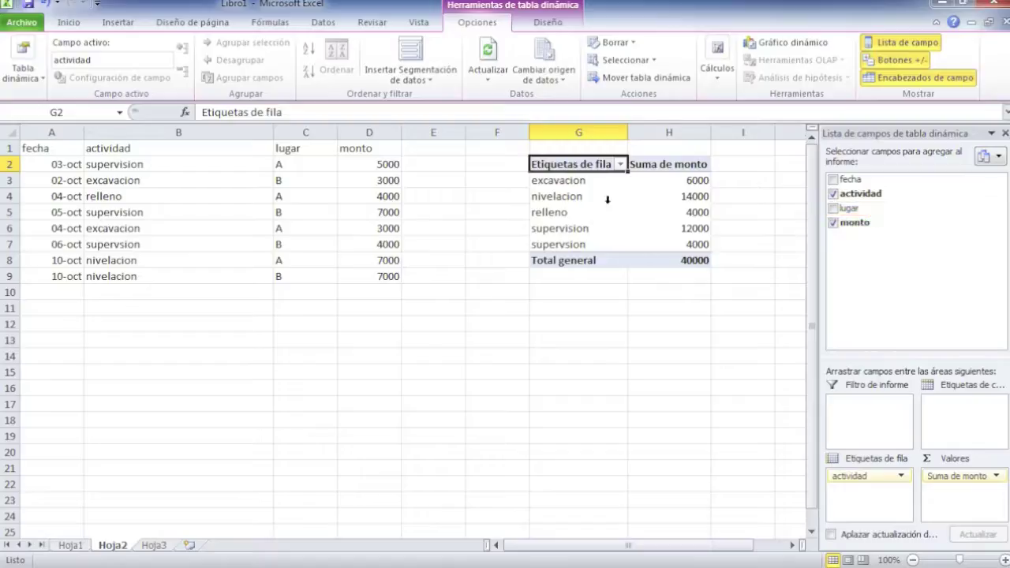
mouse_move(692, 228)
left_mouse_down()
mouse_move(597, 231)
mouse_move(536, 249)
mouse_move(135, 223)
mouse_move(122, 251)
left_mouse_up()
left_click(109, 244)
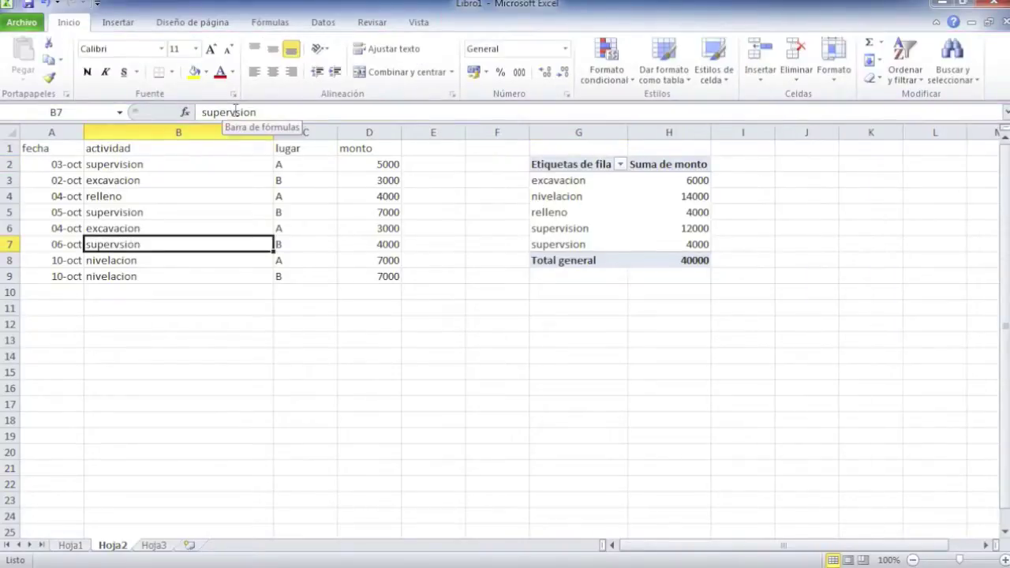
left_click(234, 112)
Change B7 to 'superivsion', tick Aplazar actualización del diseño, and refresh the pivot table.
type("i")
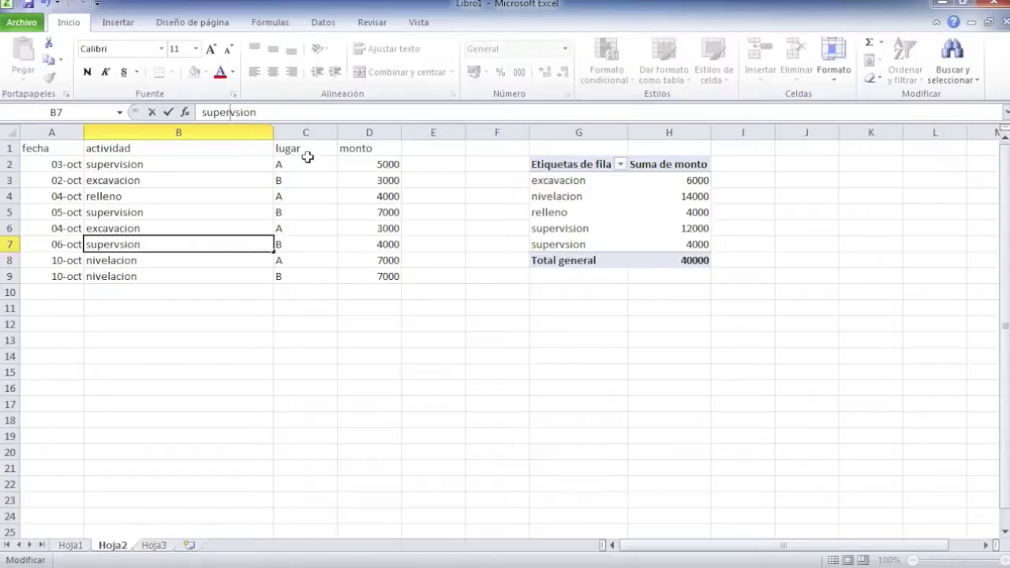
key("Return")
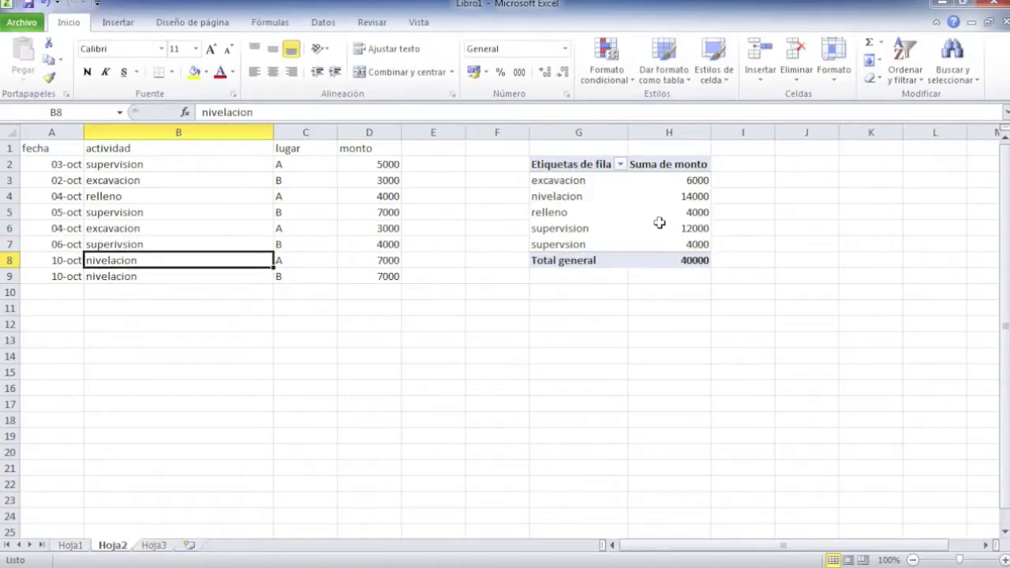
left_click(660, 225)
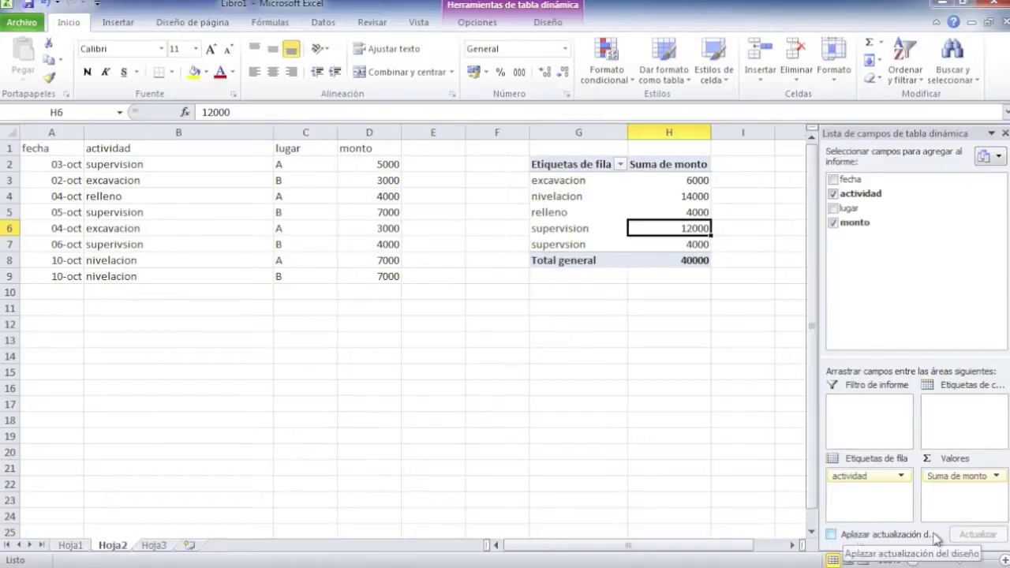
left_click(839, 536)
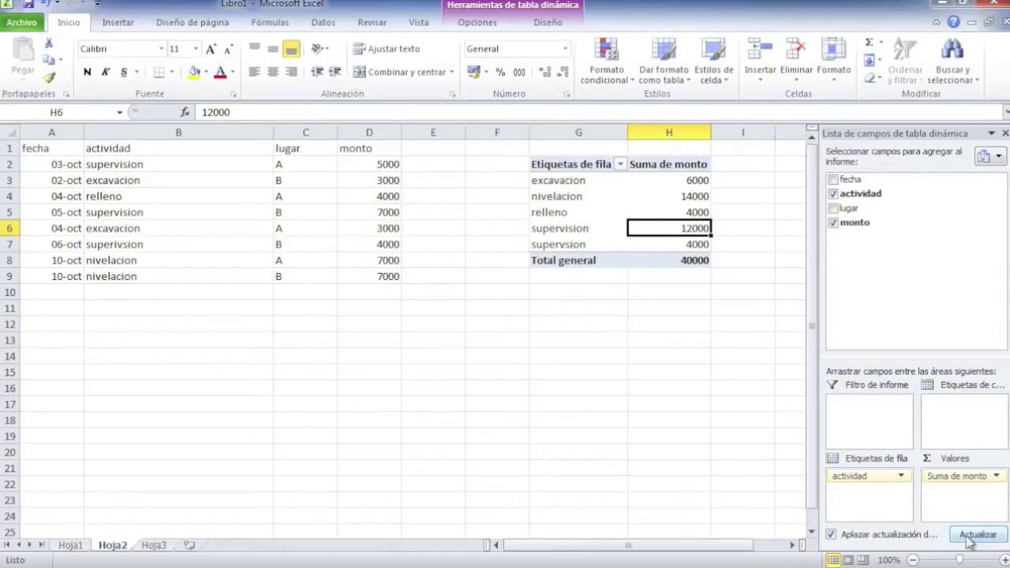
right_click(550, 228)
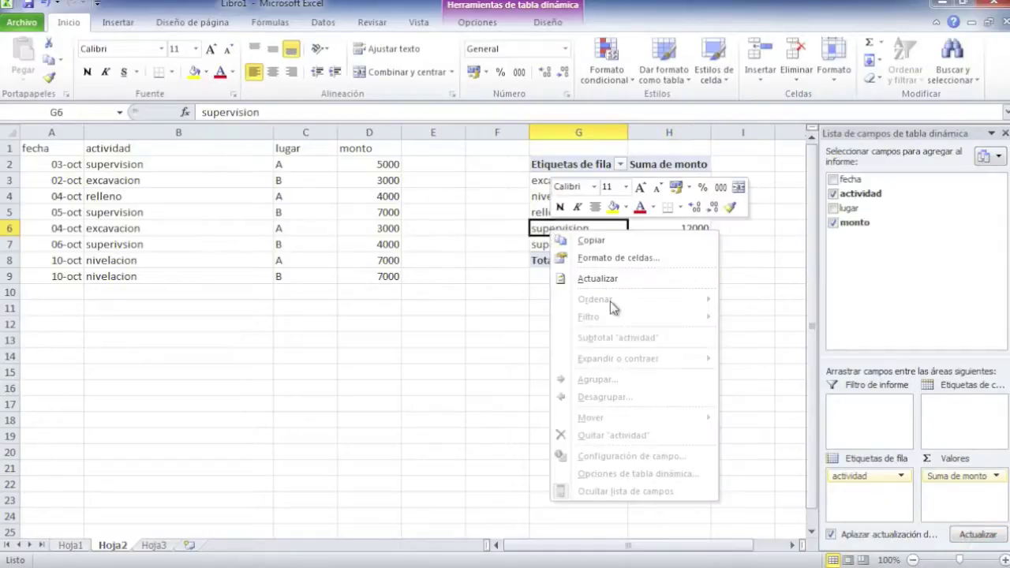
left_click(588, 282)
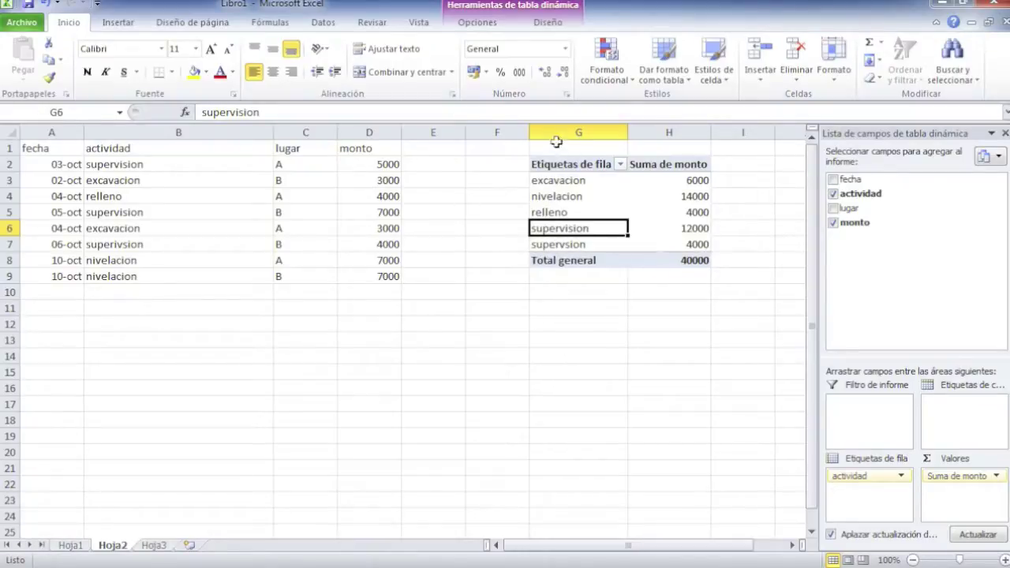
Delete columns G:H to remove the Hoja2 pivot table.
left_click_drag(556, 128, 670, 132)
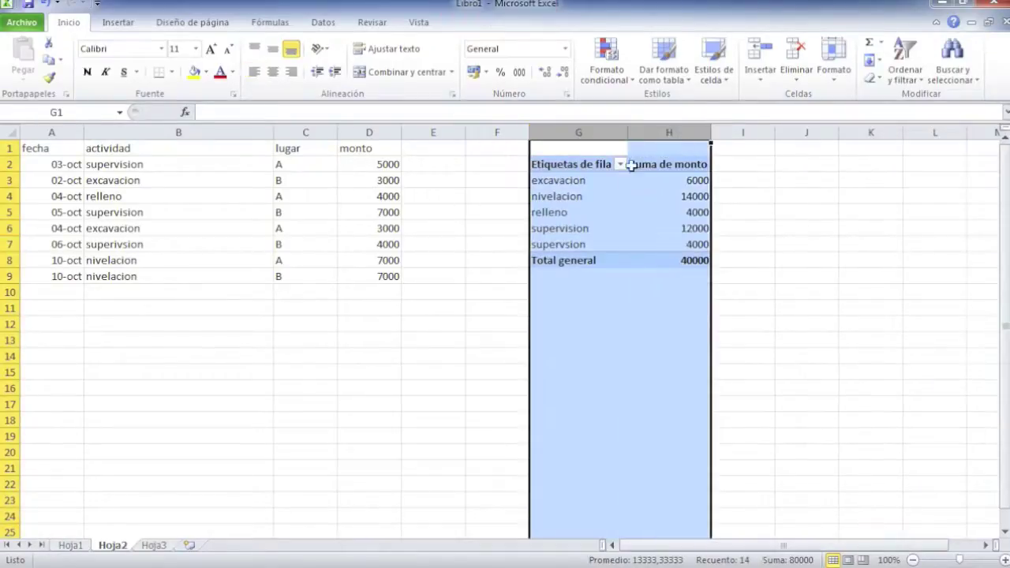
right_click(613, 171)
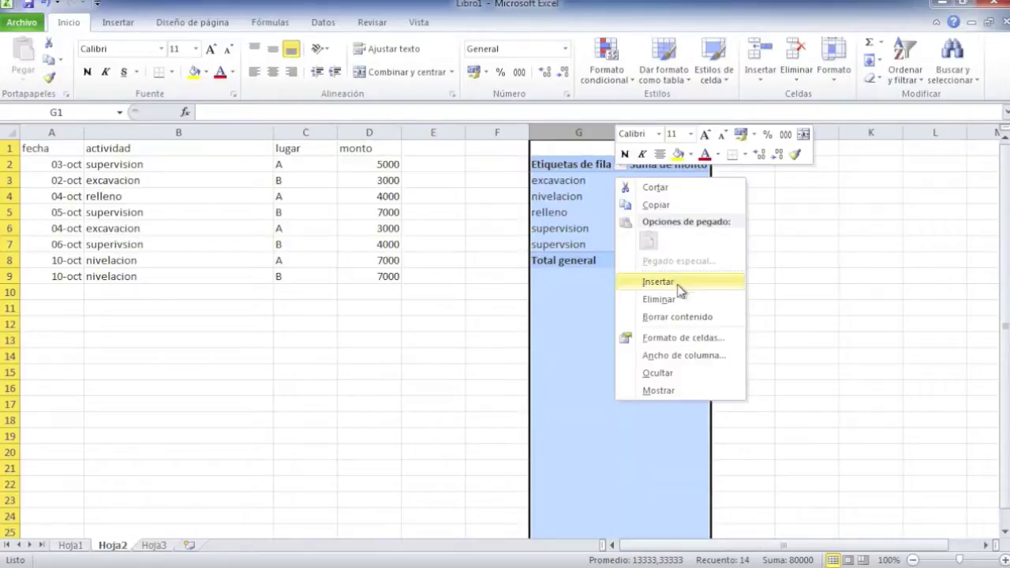
left_click(658, 300)
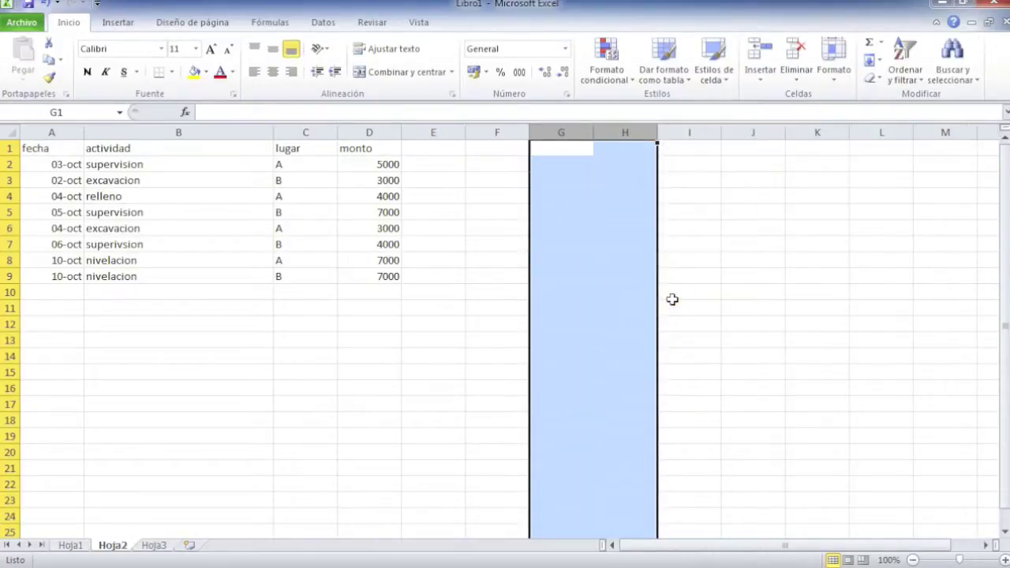
left_click(556, 173)
Correct cell B7 to read 'supervision', then select G3.
left_click(139, 225)
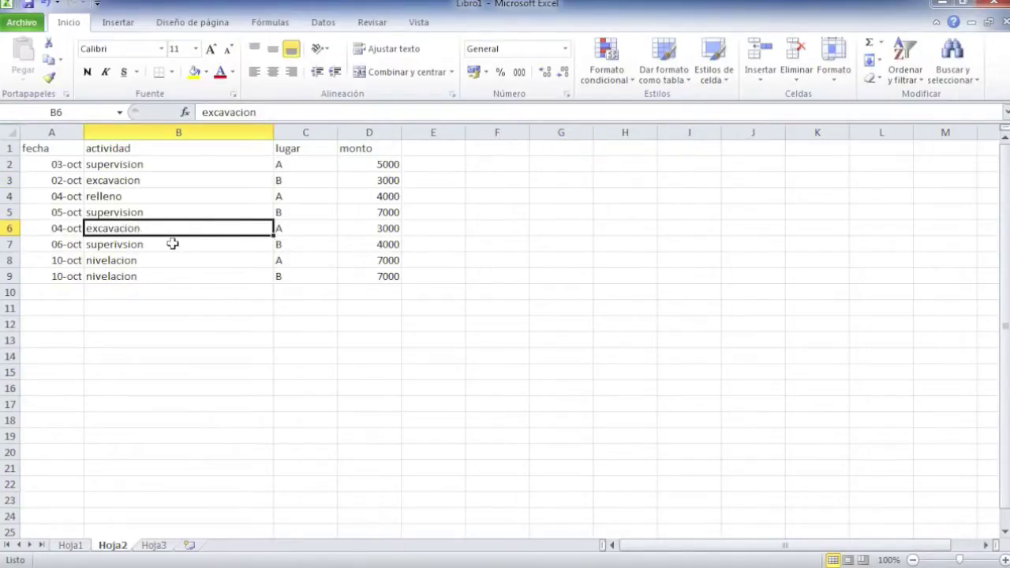
left_click(141, 244)
type("s")
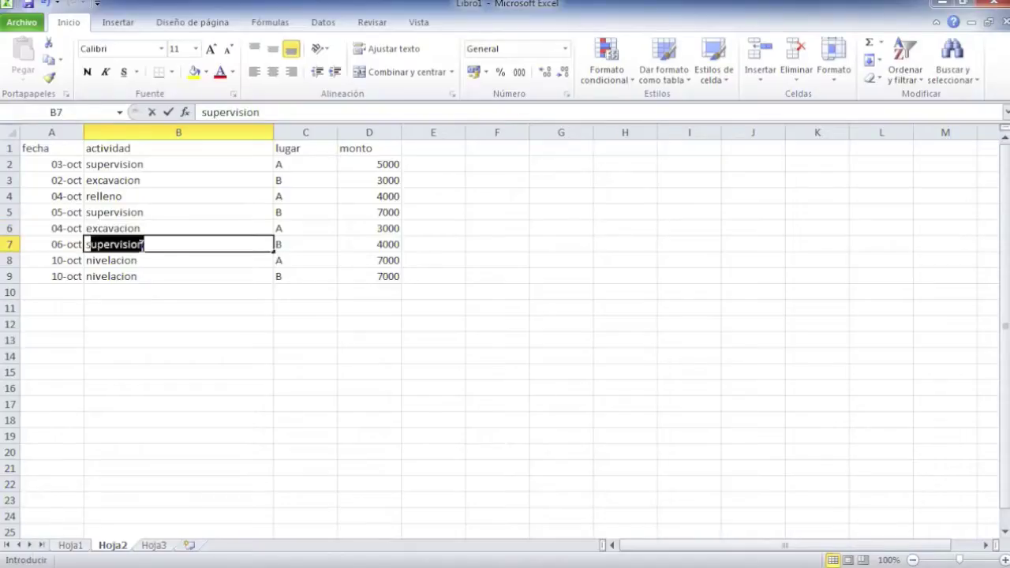
key("Return")
left_click(141, 244)
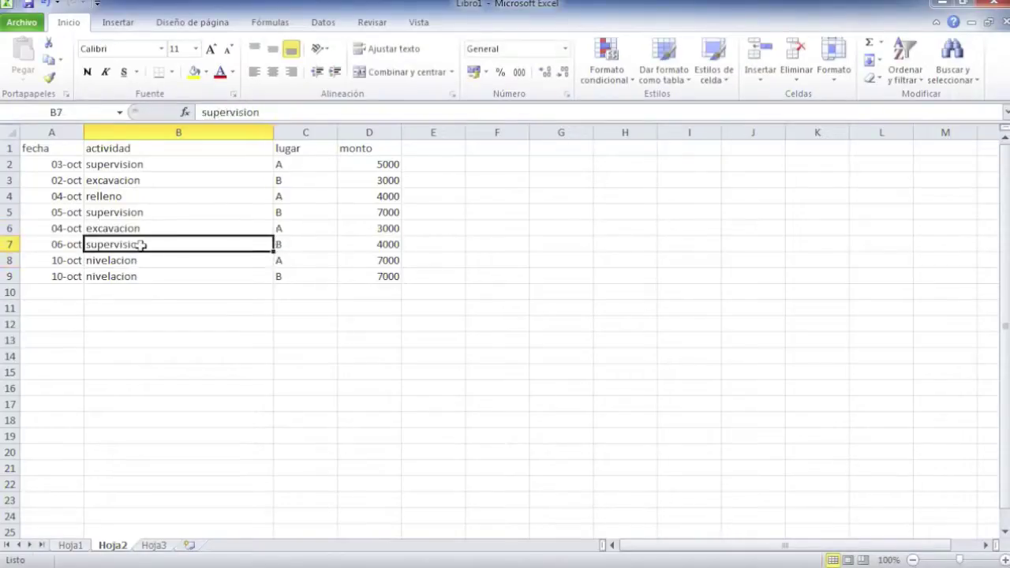
left_click(536, 176)
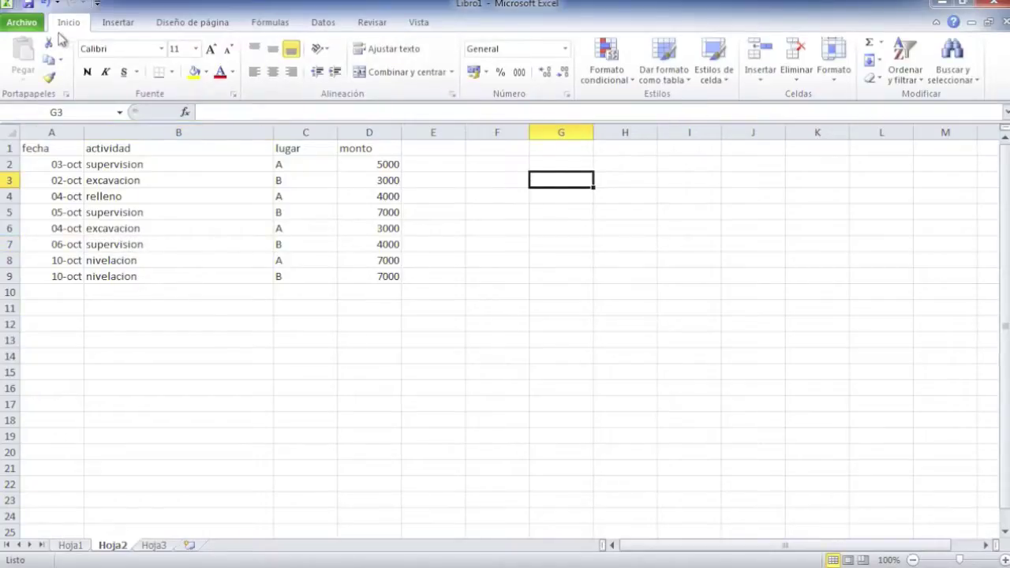
Create a new pivot table from A1:D9 on Hoja2 at cell G2.
left_click(120, 27)
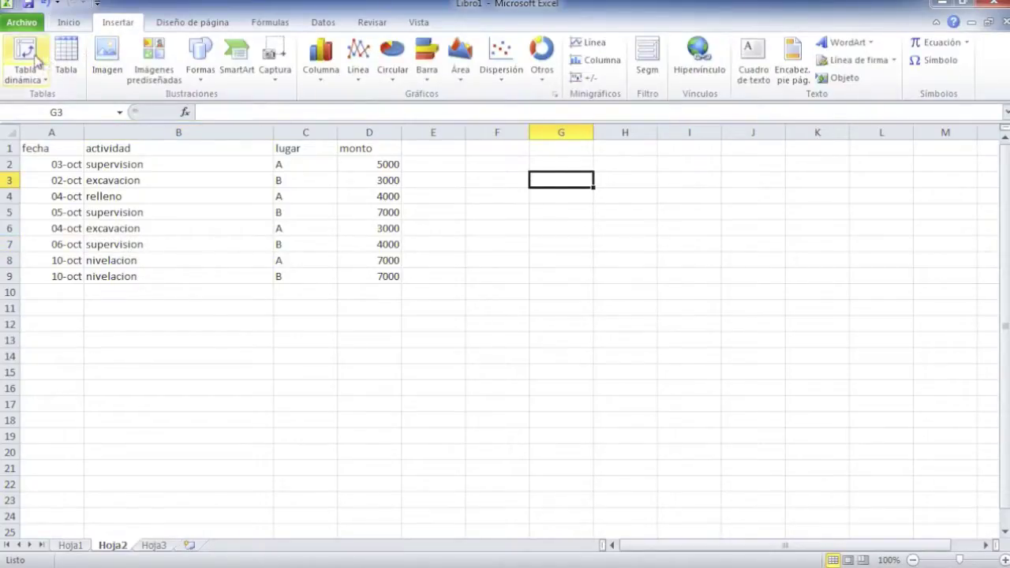
left_click(38, 60)
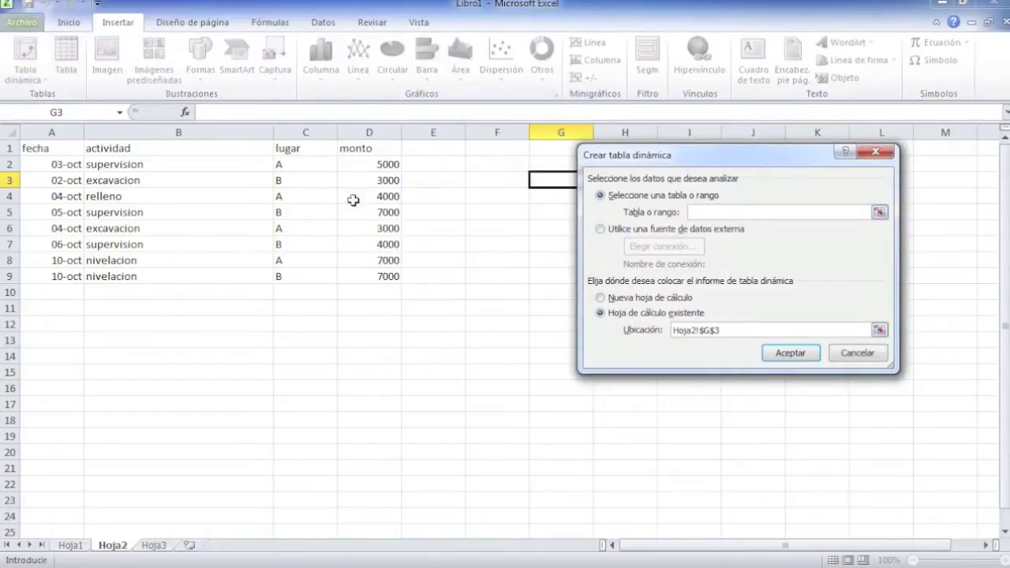
left_click(856, 354)
left_click(194, 182)
left_click(24, 54)
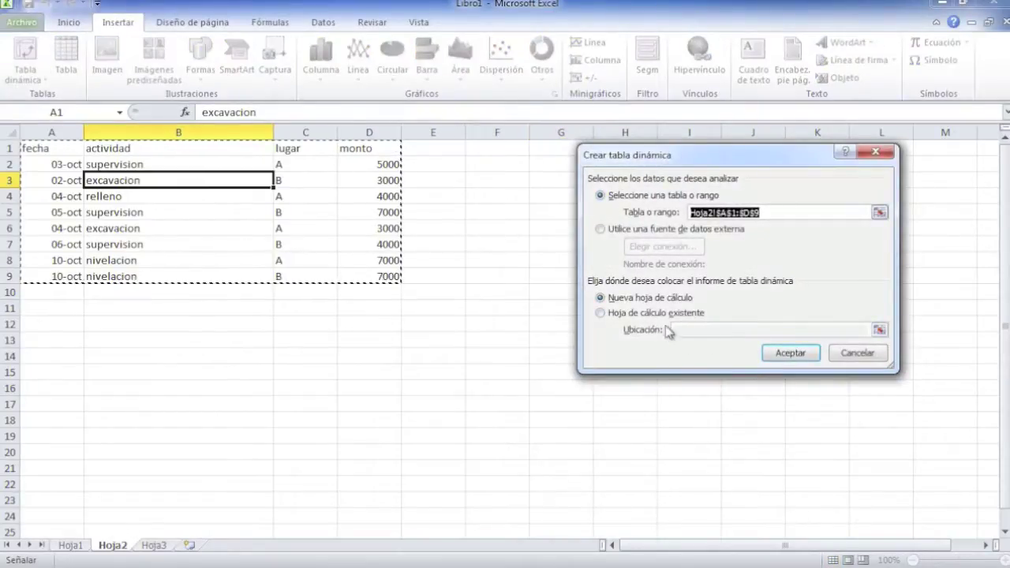
left_click(647, 314)
left_click(688, 329)
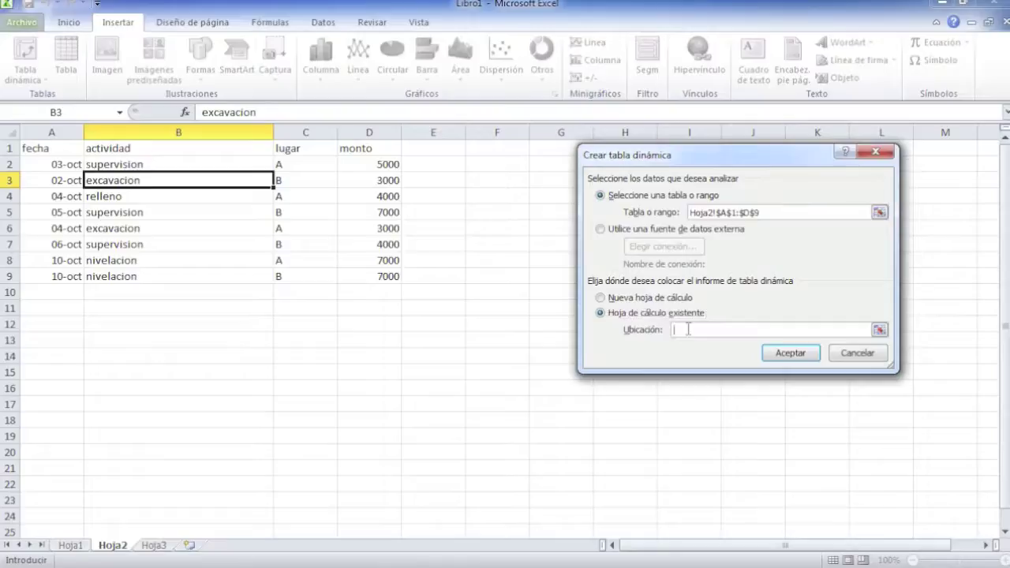
left_click(536, 159)
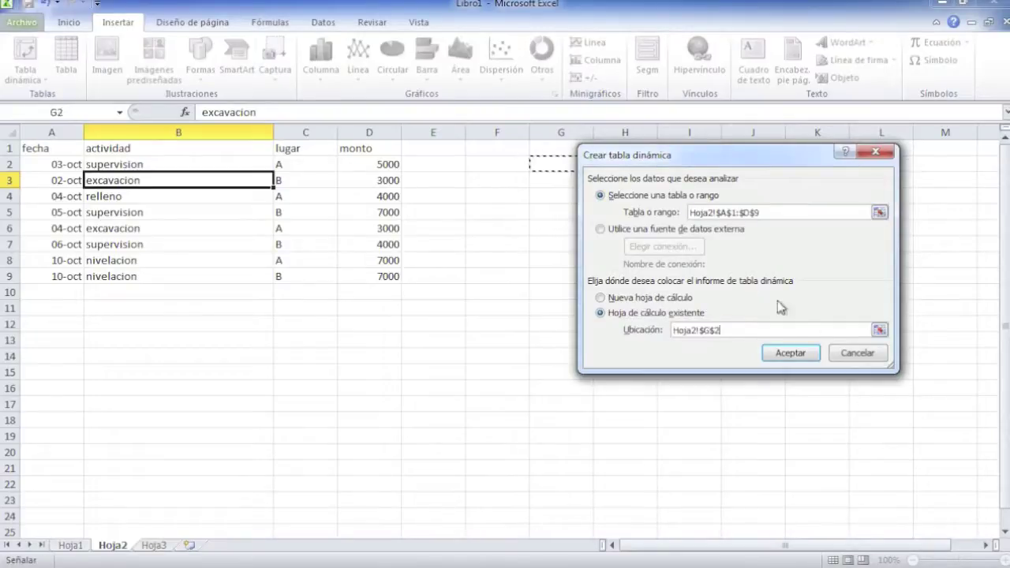
left_click(789, 352)
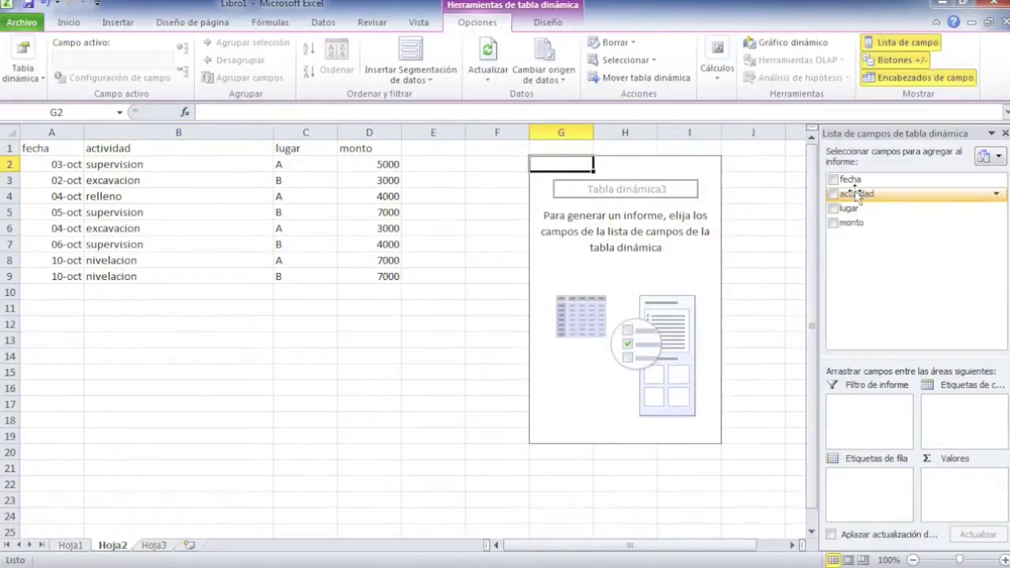
Add actividad as rows and monto as summed values, showing supervision 16000 and 40000 total.
left_click_drag(855, 193, 879, 515)
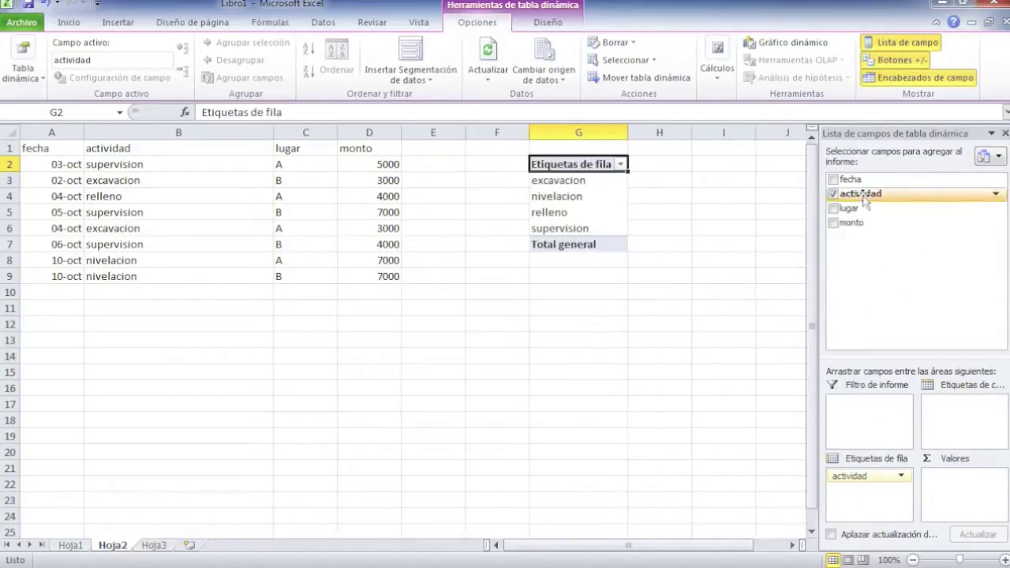
left_click_drag(862, 225, 961, 474)
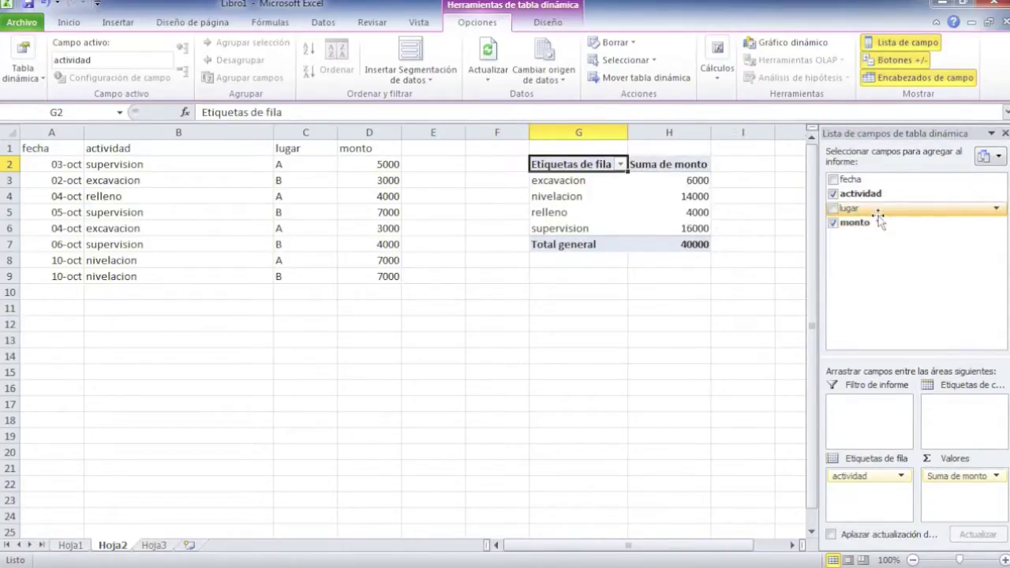
left_click(622, 297)
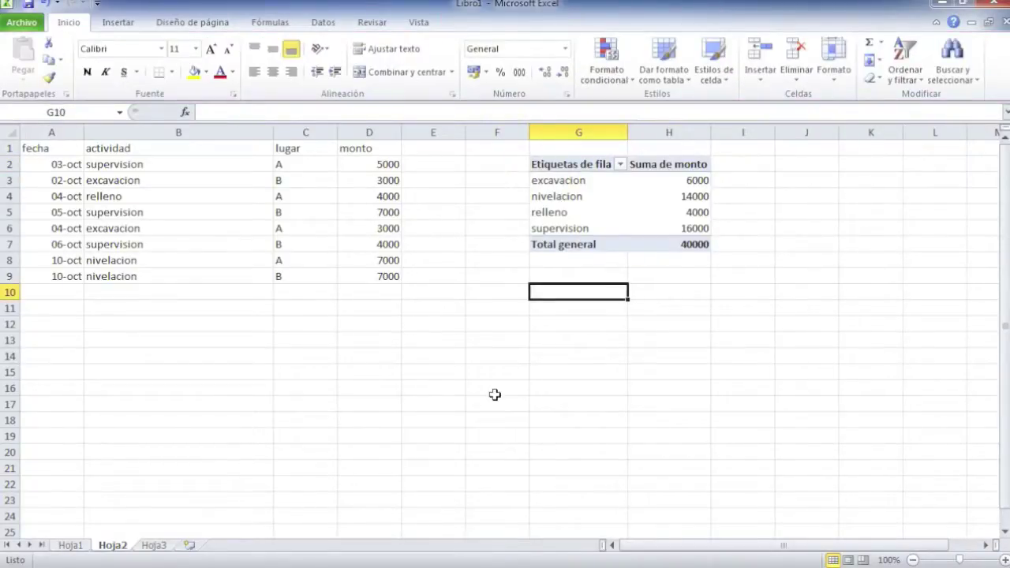
Return to Hoja3 and select K2 as the destination for the combined results.
left_click(162, 545)
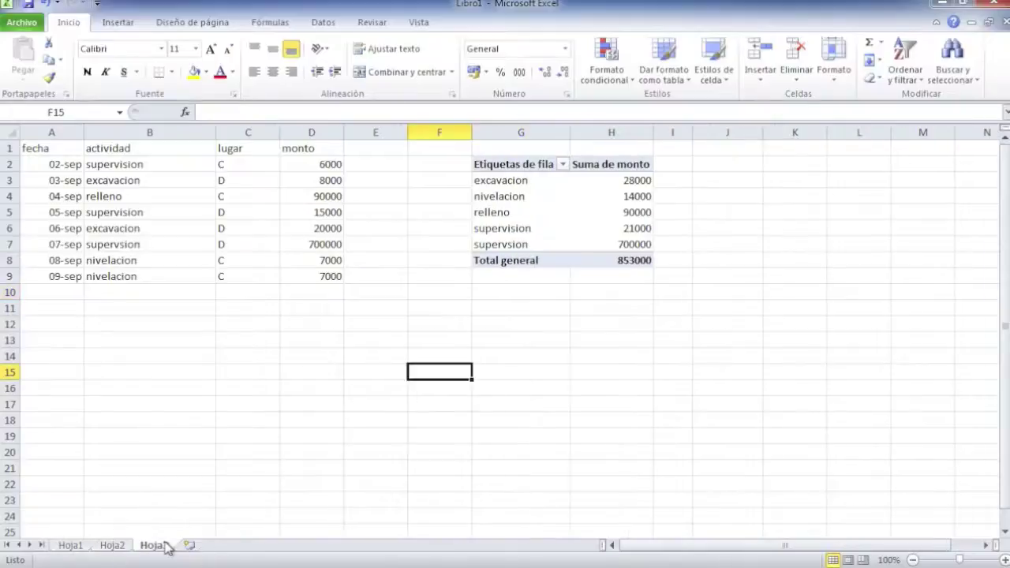
left_click(133, 546)
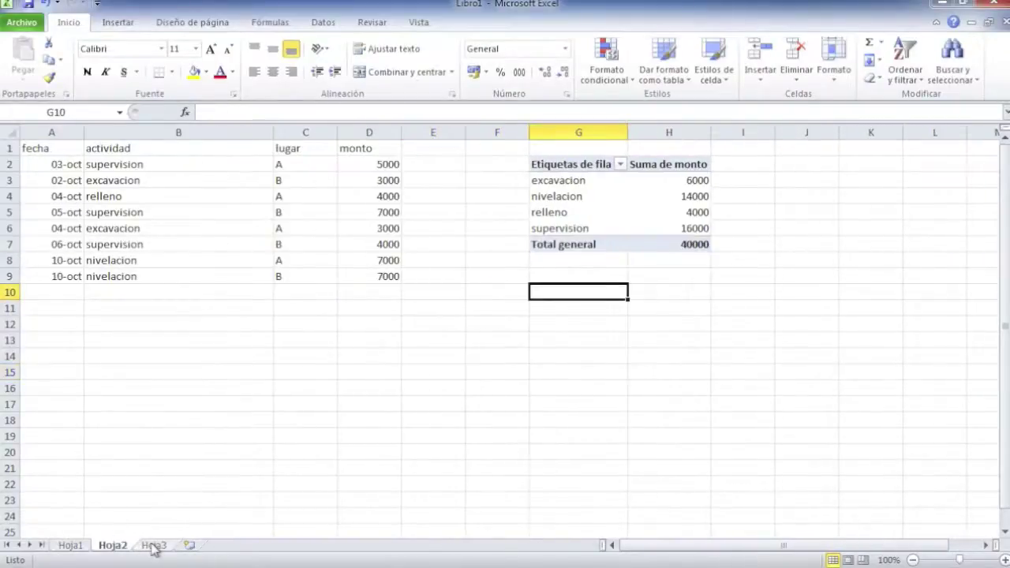
left_click(154, 545)
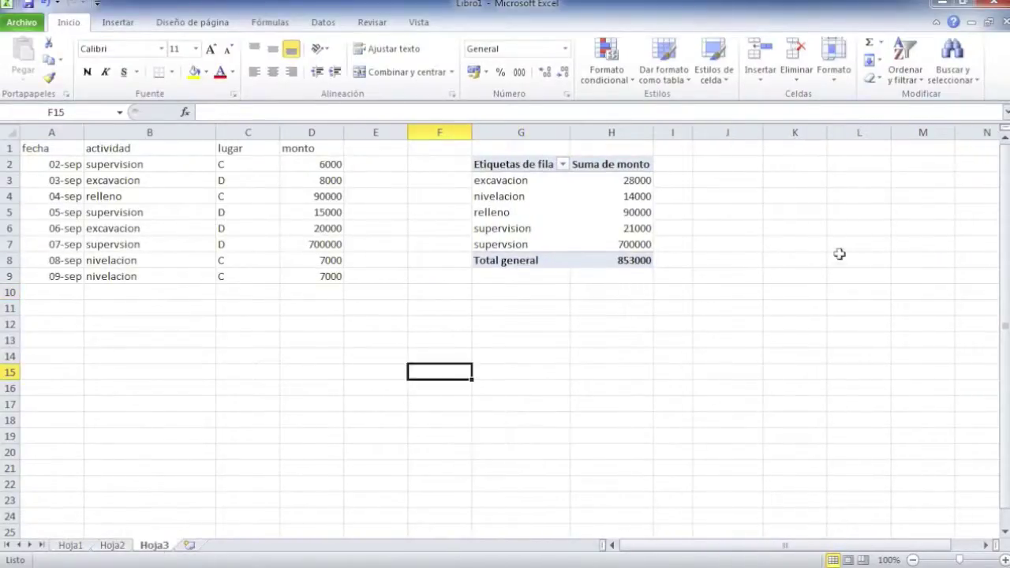
left_click(794, 161)
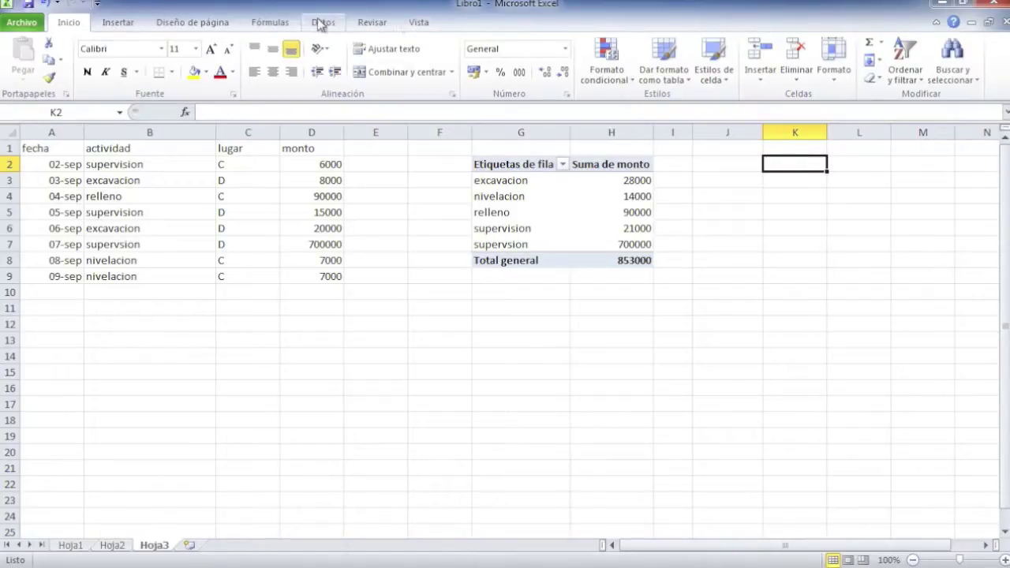
left_click(320, 23)
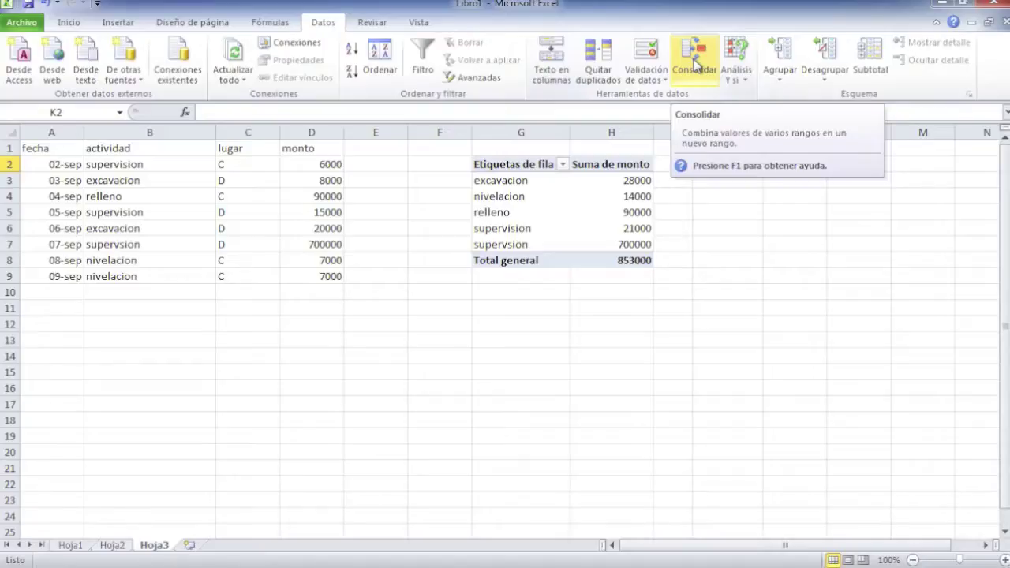
In Consolidar, add the references Hoja3!G3:H7 and Hoja2!G3:H6.
left_click(694, 67)
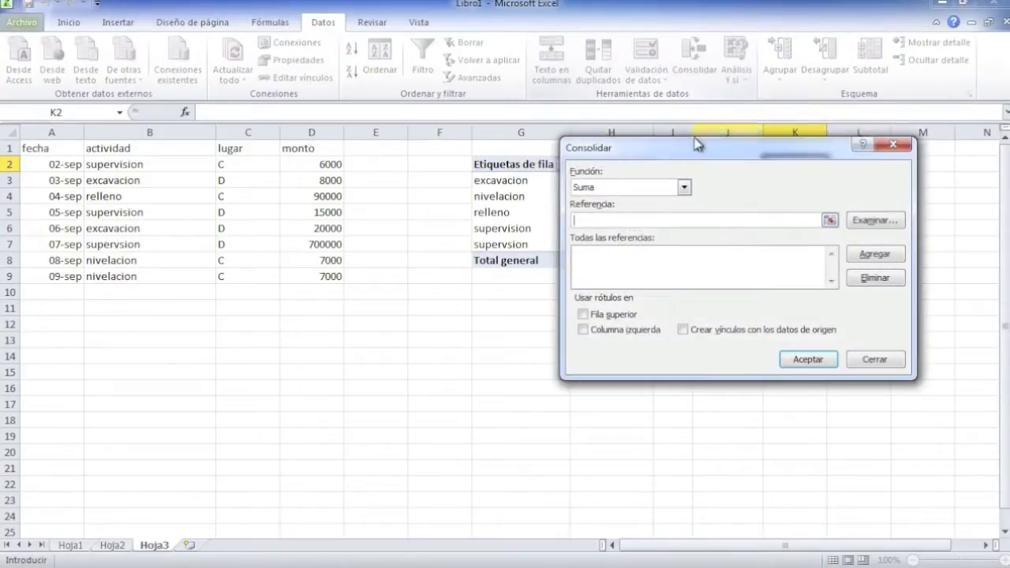
left_click_drag(666, 153, 775, 155)
left_click_drag(487, 180, 590, 242)
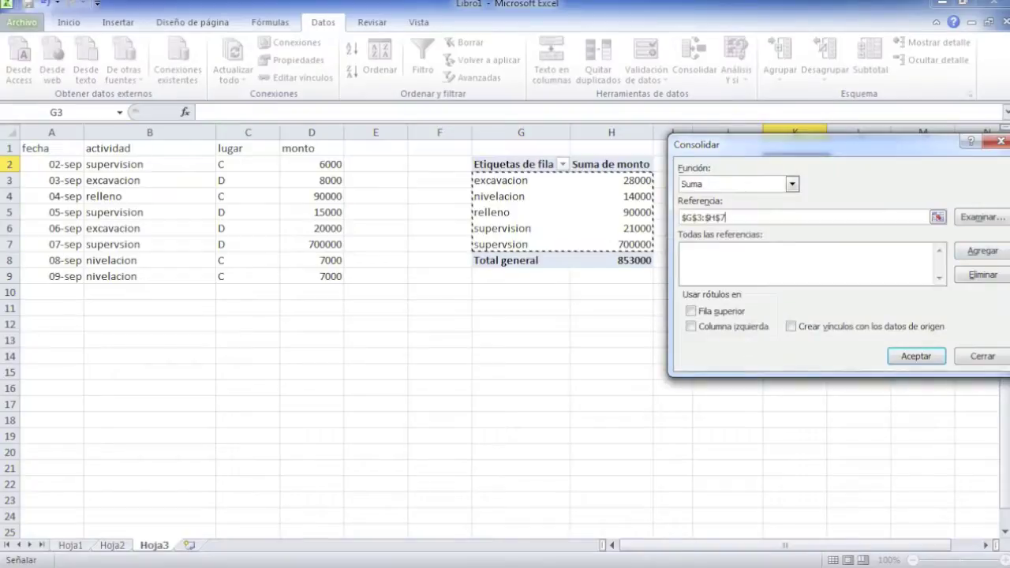
left_click(982, 251)
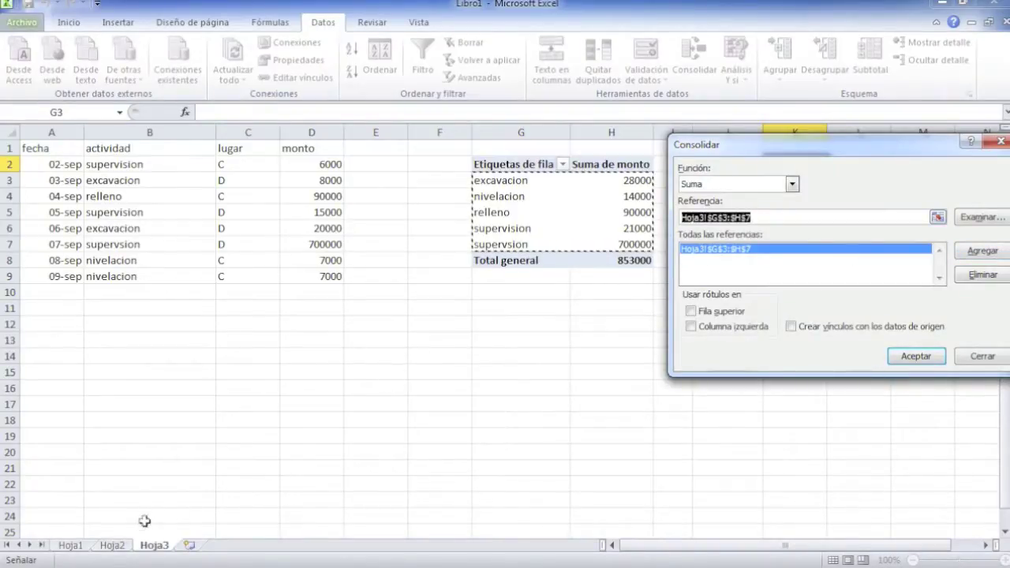
left_click(123, 544)
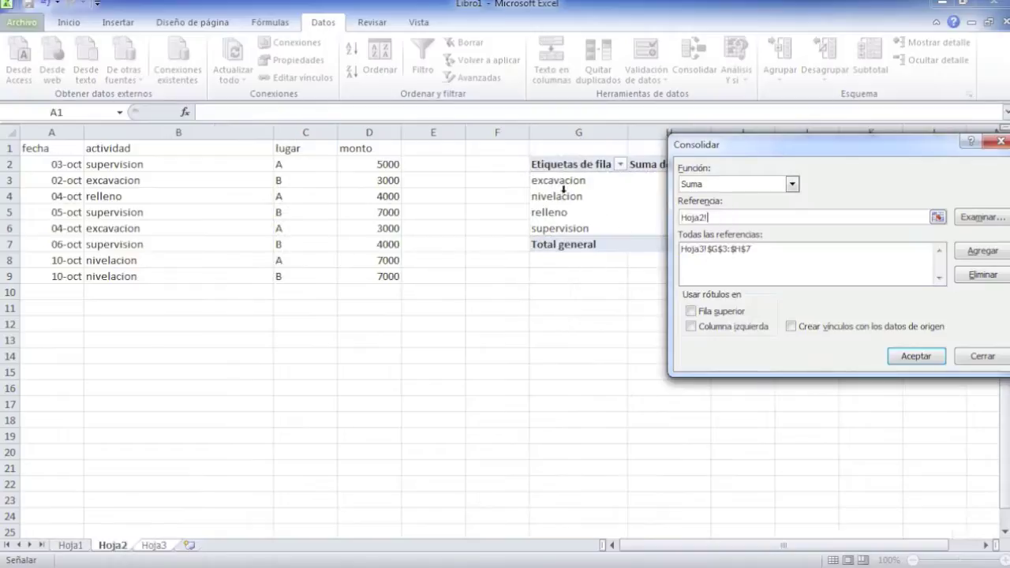
left_click_drag(556, 185, 651, 228)
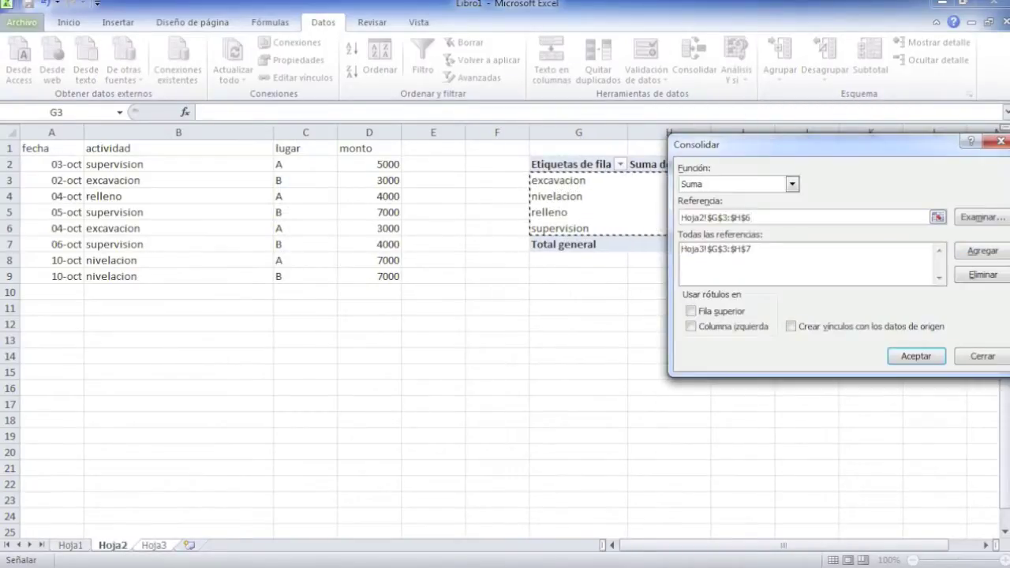
left_click(983, 252)
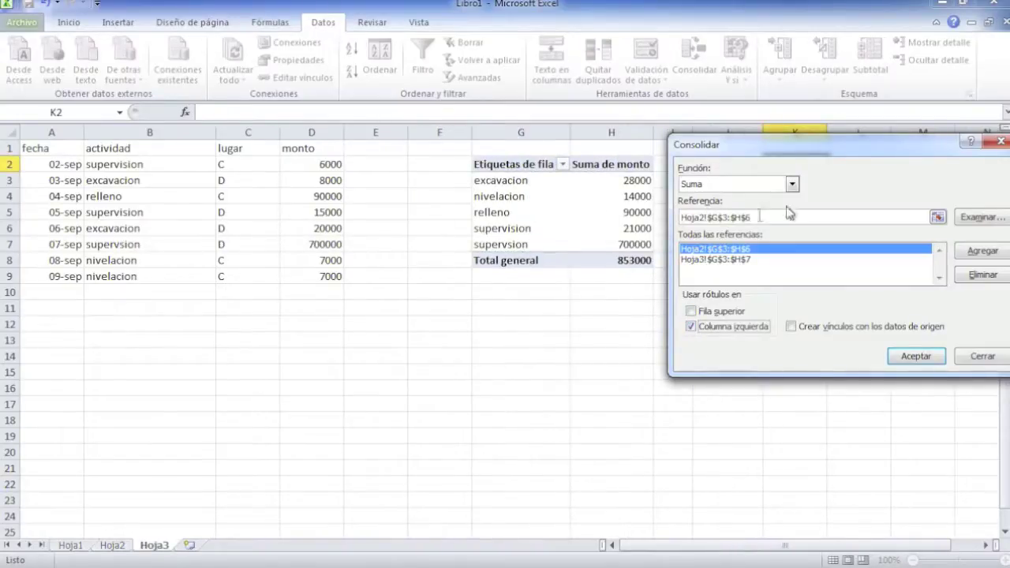
Keep Suma as the function and confirm, writing combined totals into K2:L6.
left_click_drag(859, 158, 454, 139)
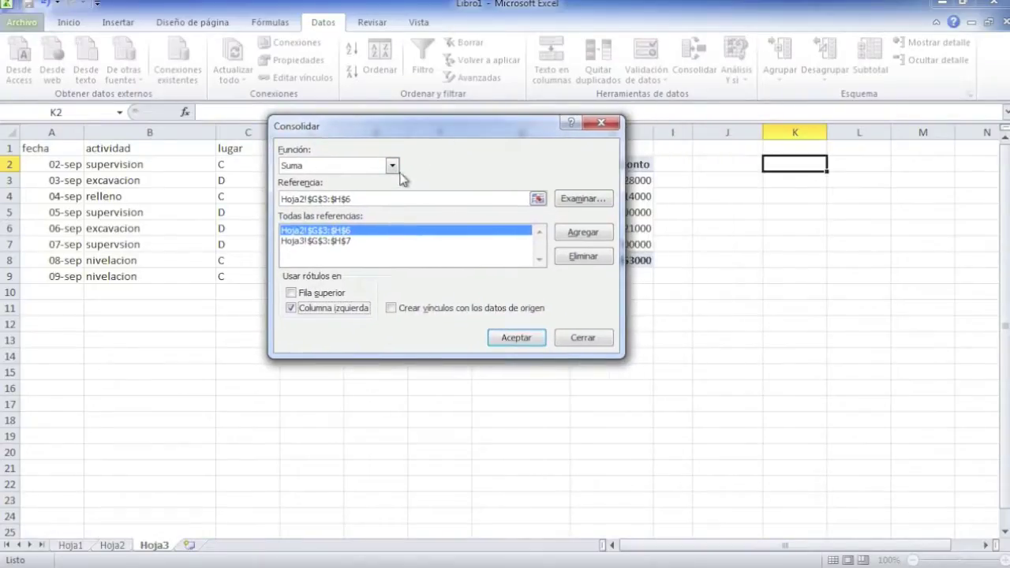
left_click(392, 168)
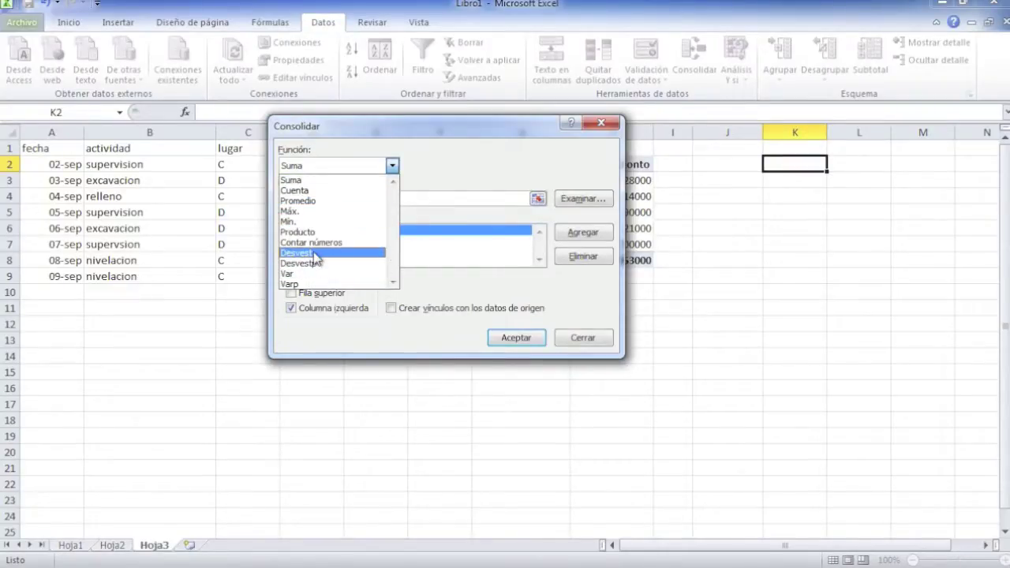
left_click(306, 182)
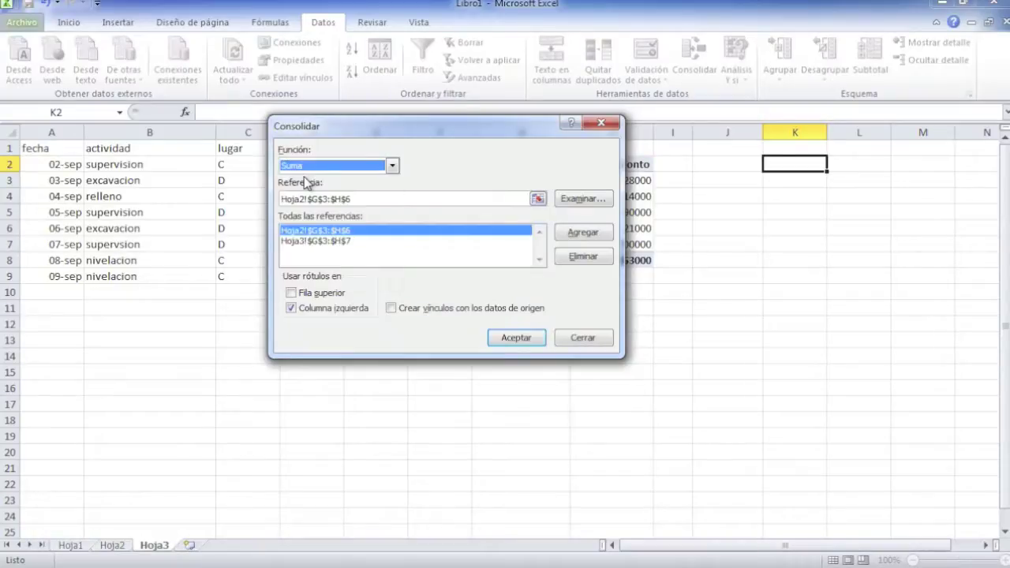
left_click(517, 339)
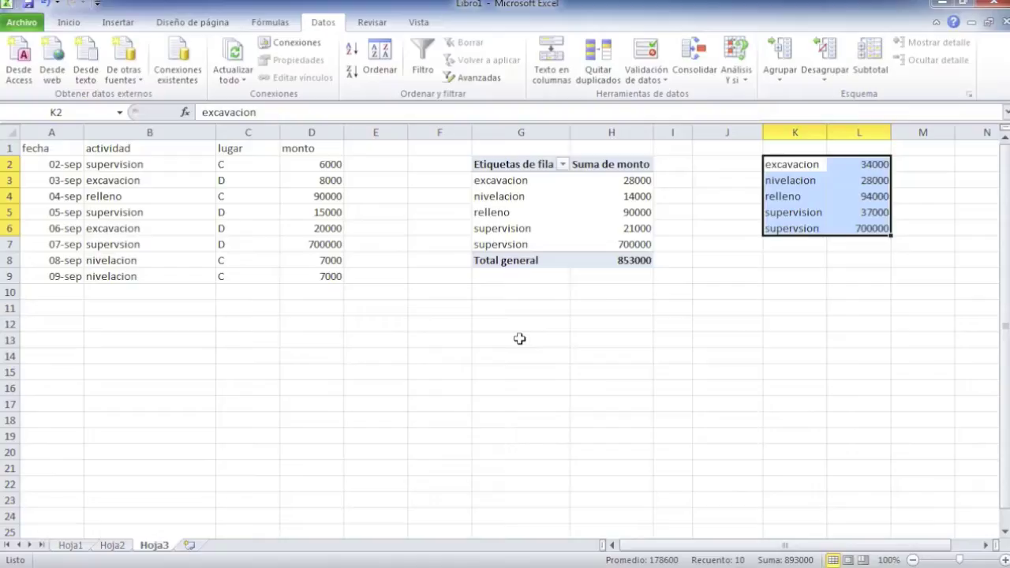